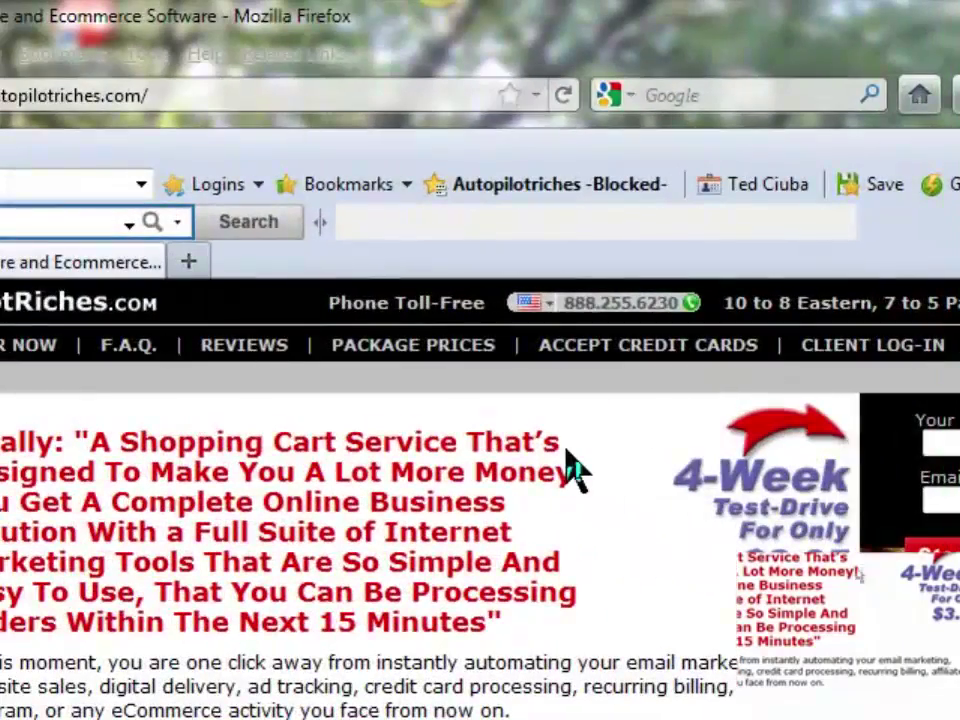
Sign in to the AutoPilotRiches merchant account with the account username and password
{"action": "left_click", "coordinate": [870, 350]}
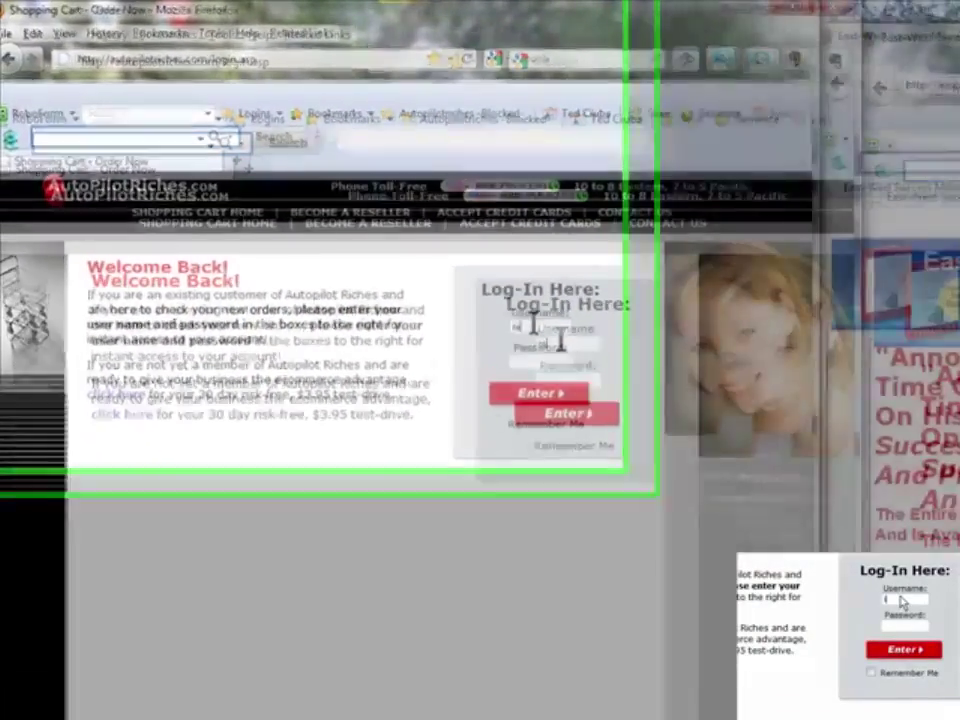
{"action": "type", "text": "ted"}
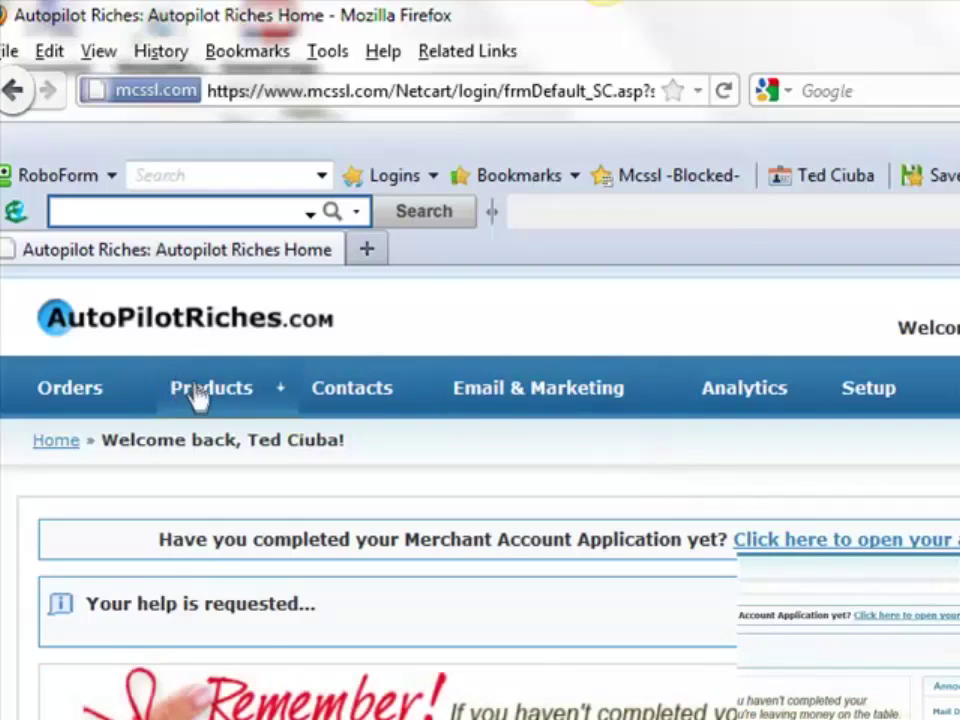
In Manage Products, select East-West Success MasterMind and open it for editing
{"action": "mouse_move", "coordinate": [205, 405]}
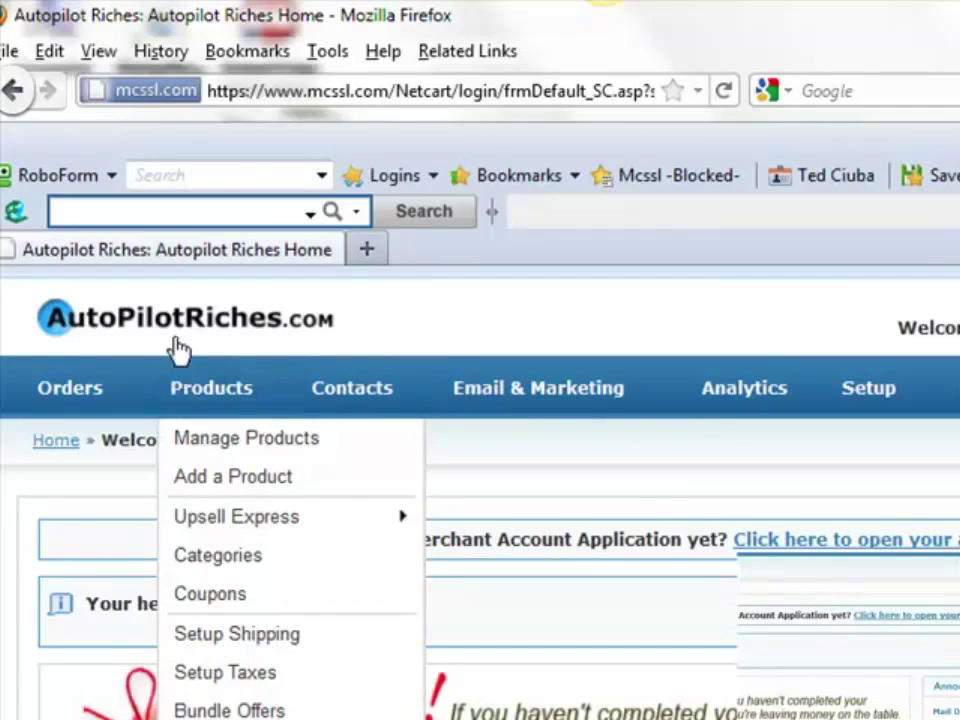
{"action": "left_click", "coordinate": [218, 444]}
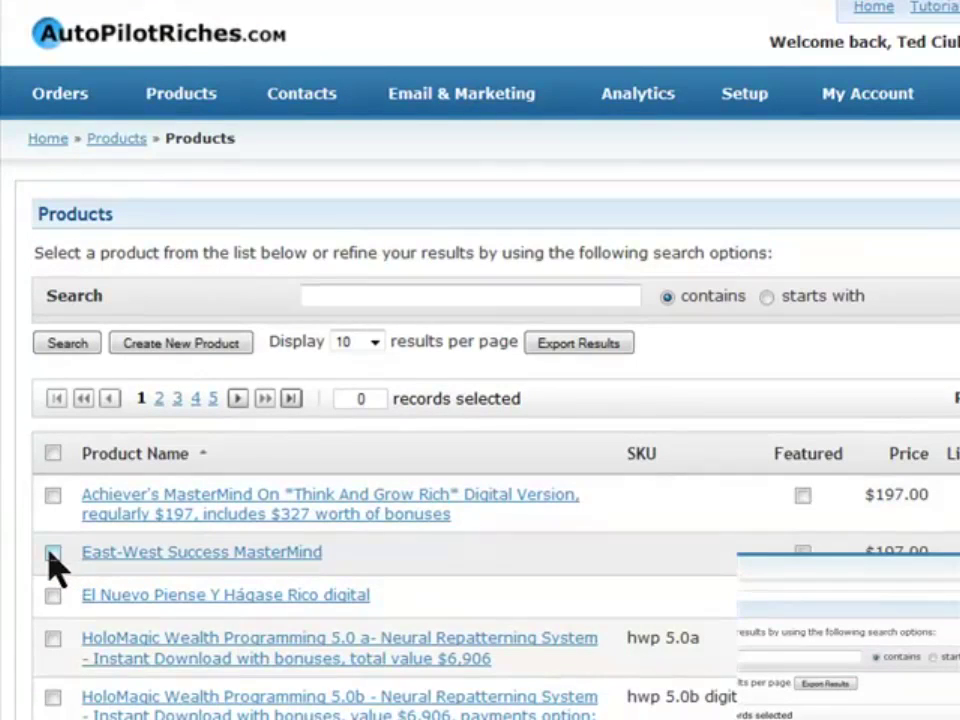
{"action": "left_click", "coordinate": [53, 555]}
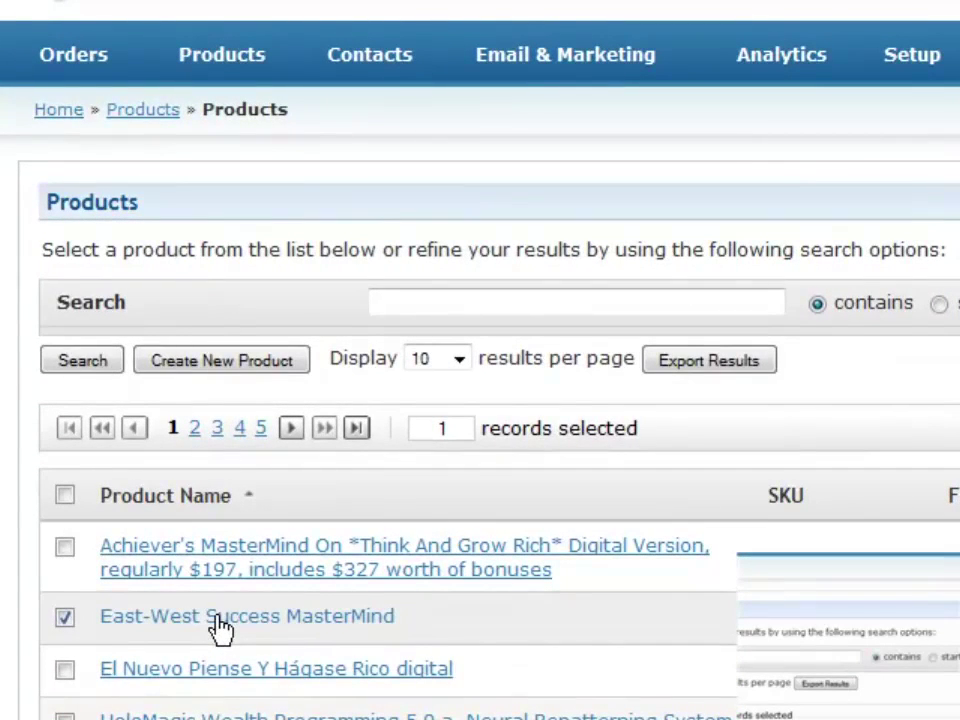
{"action": "left_click", "coordinate": [214, 616]}
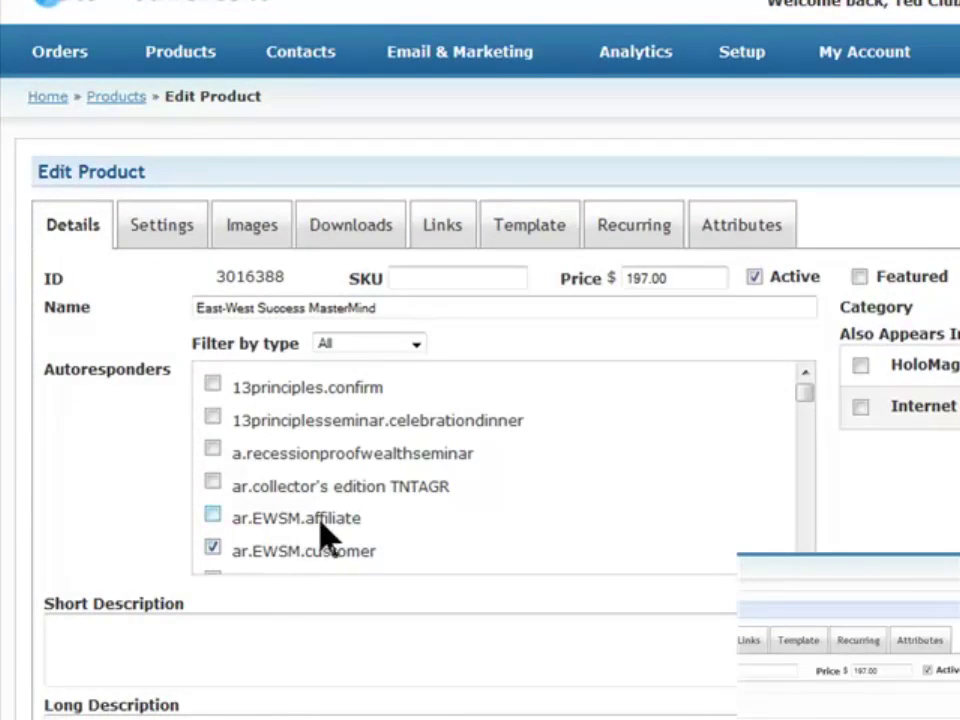
Scroll the MasterMind Edit Product page to review its $197.00 price and autoresponders
{"action": "scroll", "coordinate": [500, 470], "scroll_direction": "down", "scroll_amount": 1}
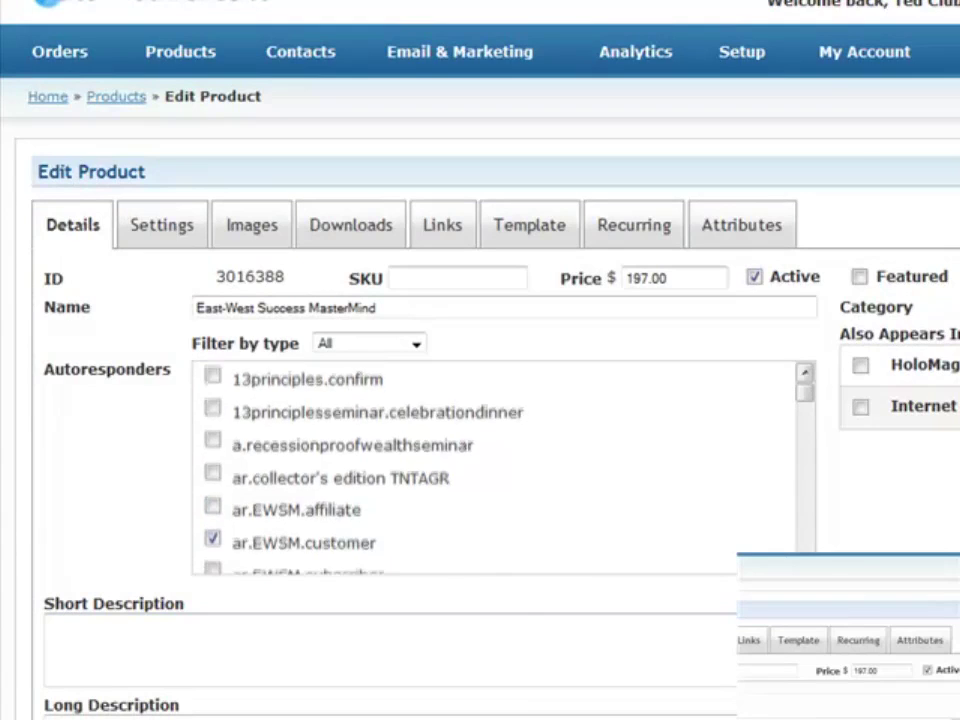
{"action": "scroll", "coordinate": [500, 470], "scroll_direction": "down", "scroll_amount": 2}
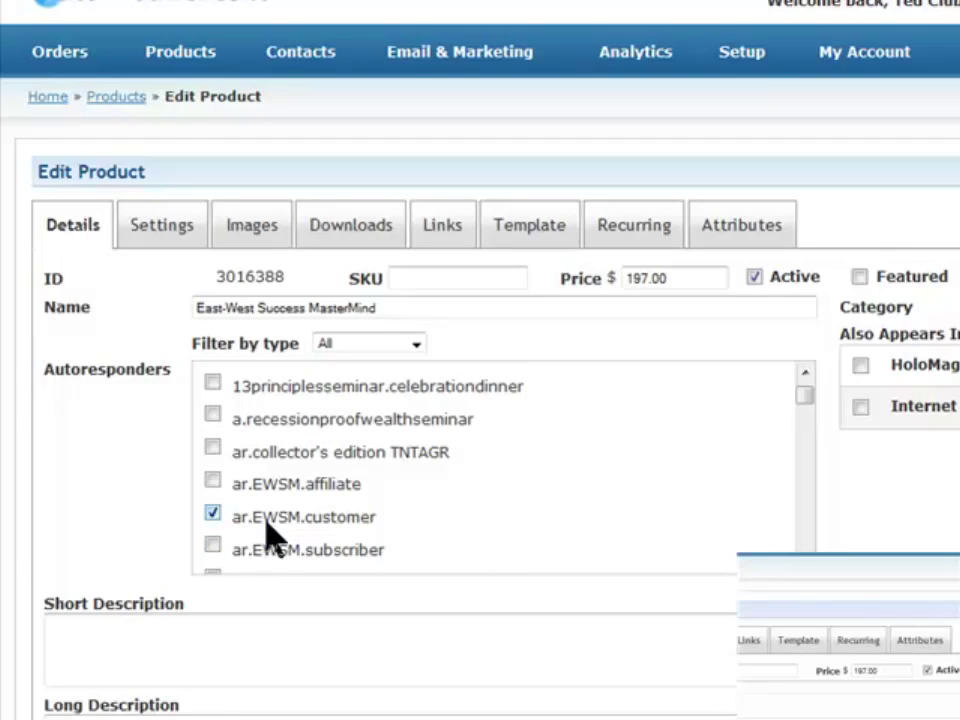
{"action": "scroll", "coordinate": [495, 543], "scroll_direction": "down", "scroll_amount": 3}
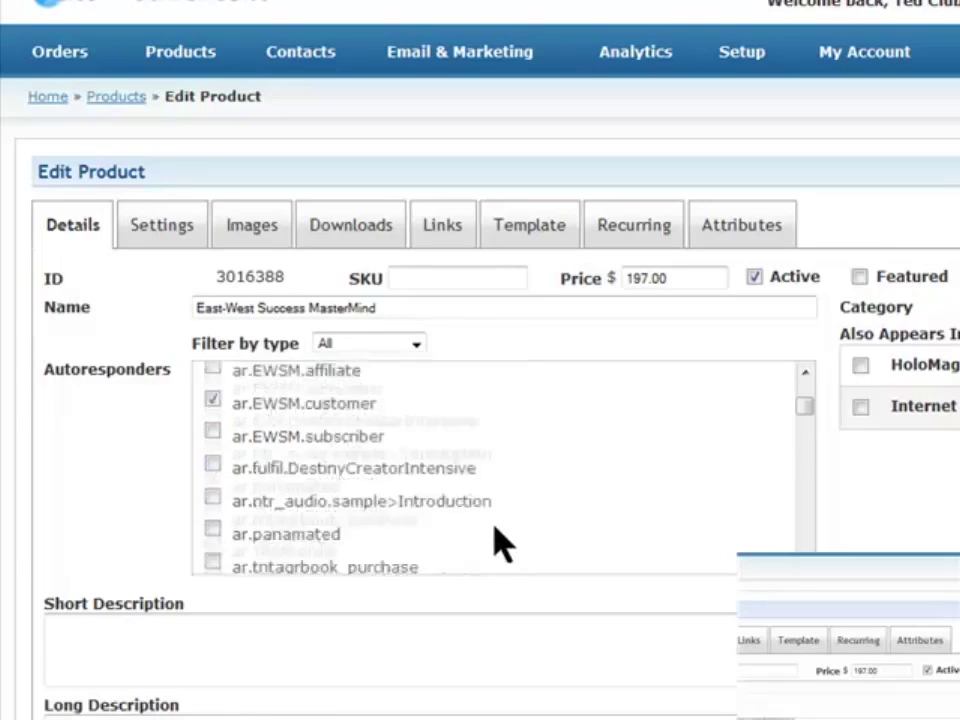
{"action": "scroll", "coordinate": [495, 543], "scroll_direction": "down", "scroll_amount": 5}
{"action": "scroll", "coordinate": [711, 666], "scroll_direction": "down", "scroll_amount": 2}
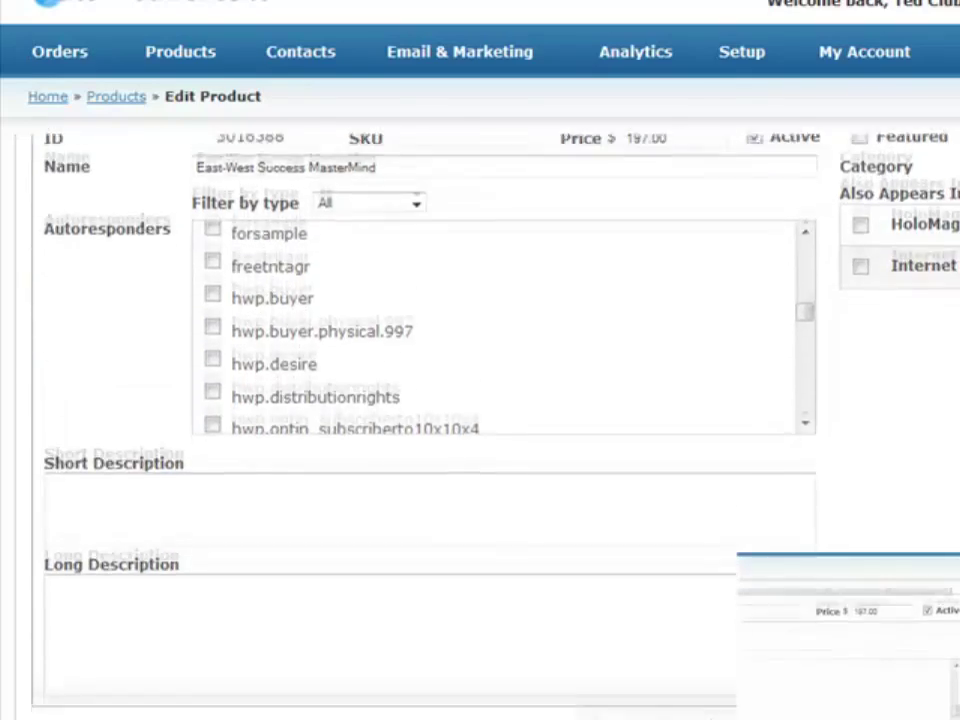
{"action": "scroll", "coordinate": [690, 654], "scroll_direction": "down", "scroll_amount": 2}
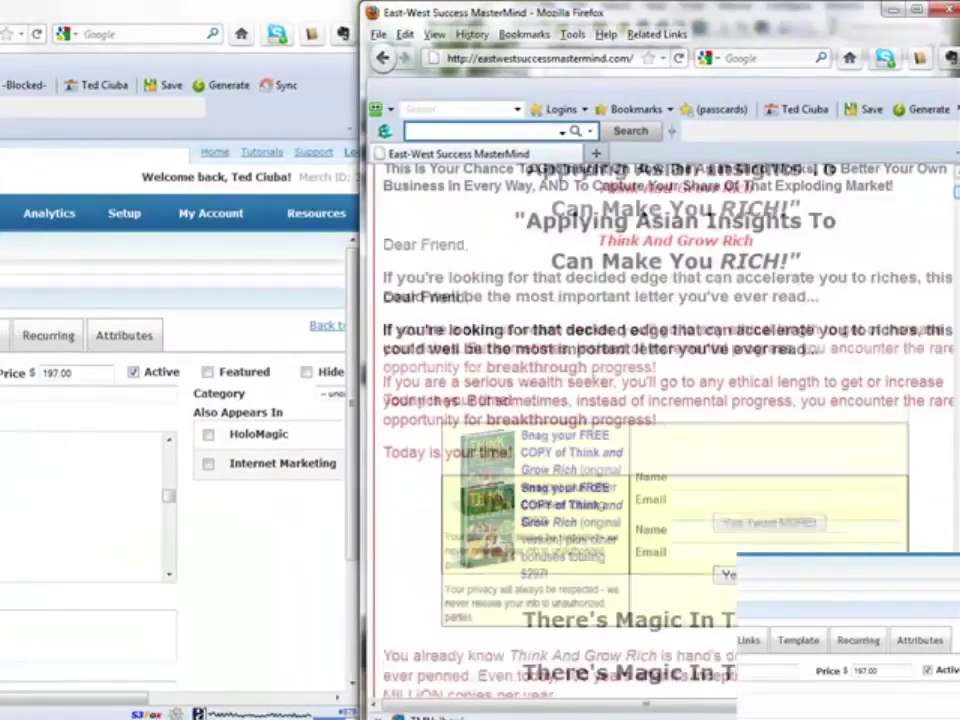
Scroll the East-West Success MasterMind sales page down to its Add To Cart order box
{"action": "scroll", "coordinate": [660, 430], "scroll_direction": "down", "scroll_amount": 10}
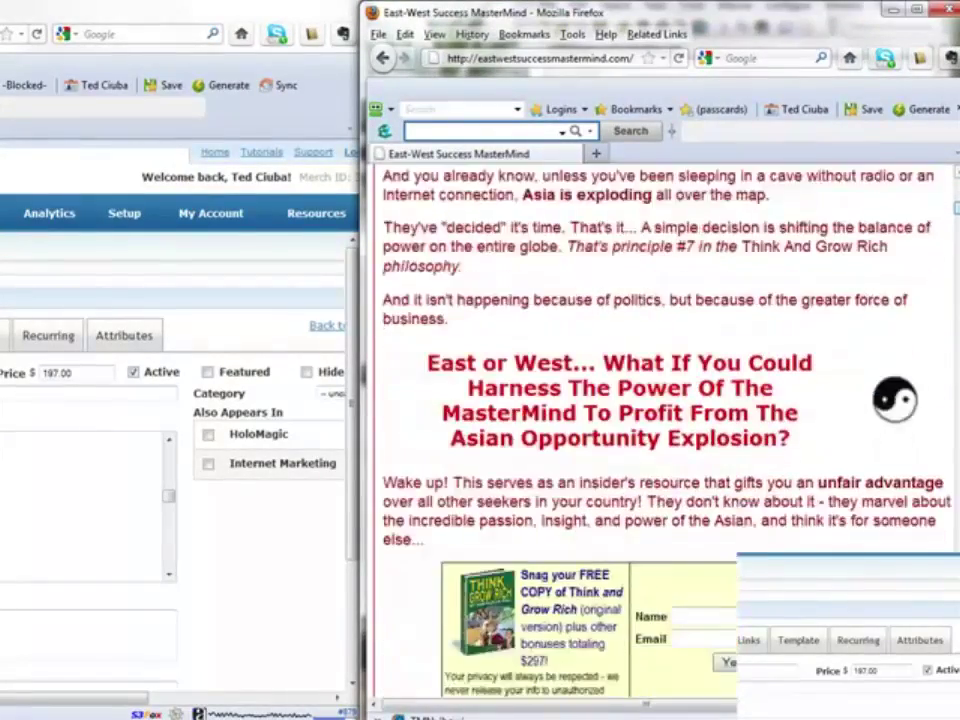
{"action": "scroll", "coordinate": [660, 430], "scroll_direction": "down", "scroll_amount": 3}
{"action": "scroll", "coordinate": [660, 430], "scroll_direction": "down", "scroll_amount": 10}
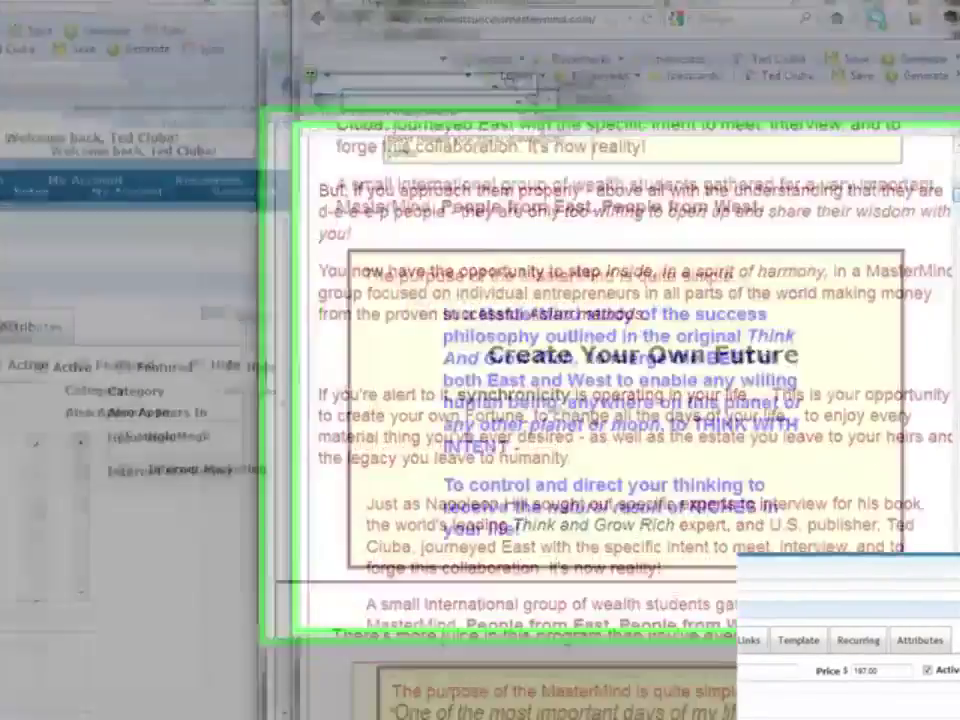
{"action": "scroll", "coordinate": [660, 430], "scroll_direction": "down", "scroll_amount": 8}
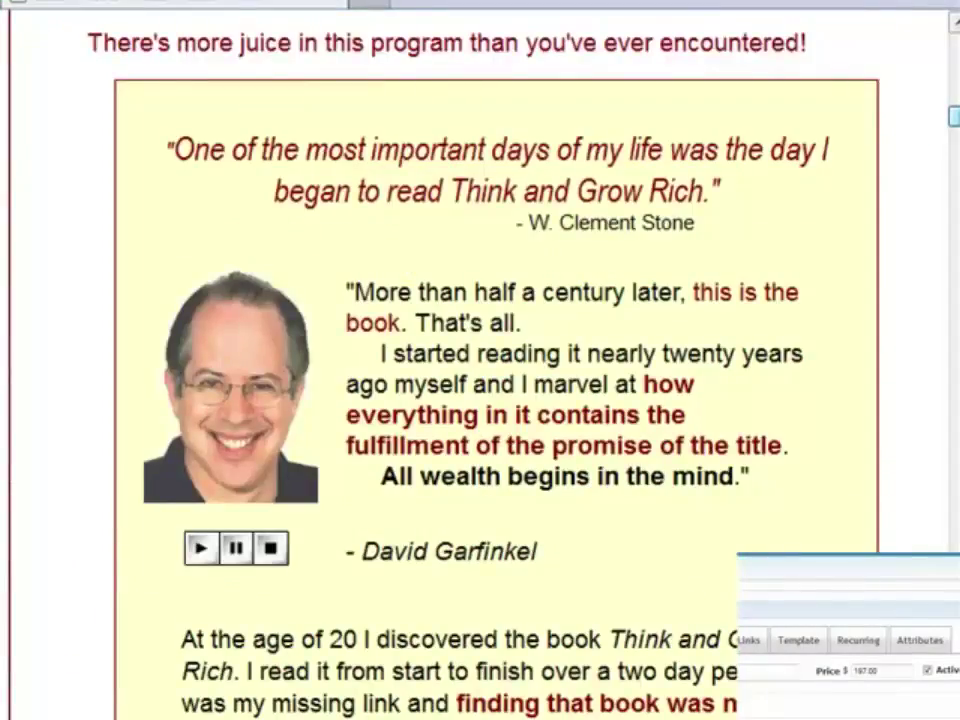
{"action": "scroll", "coordinate": [480, 360], "scroll_direction": "down", "scroll_amount": 20}
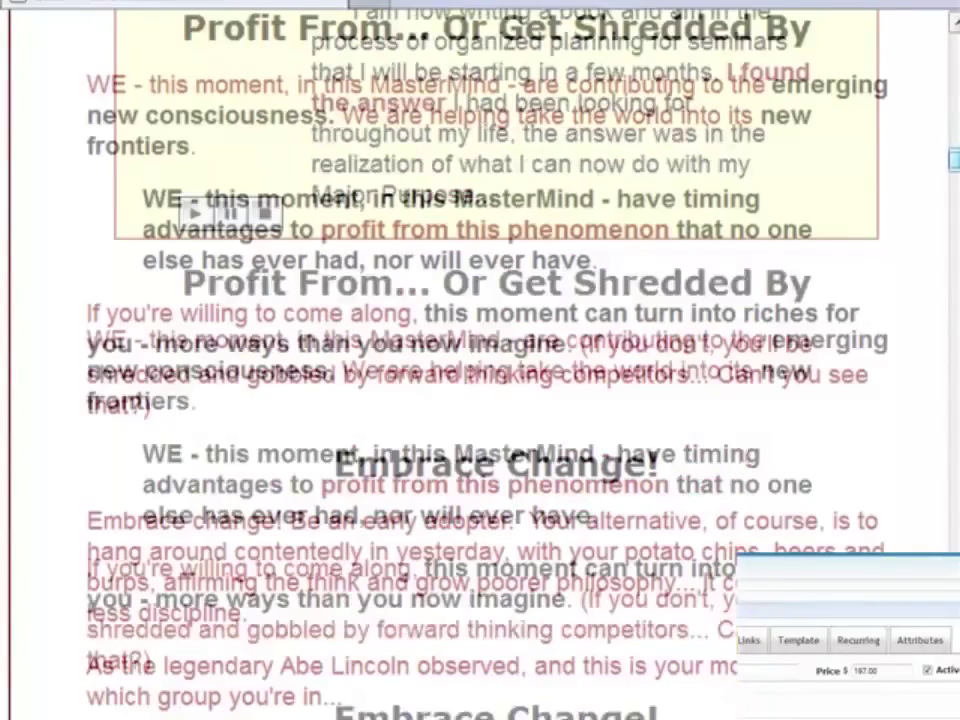
{"action": "scroll", "coordinate": [480, 360], "scroll_direction": "down", "scroll_amount": 15}
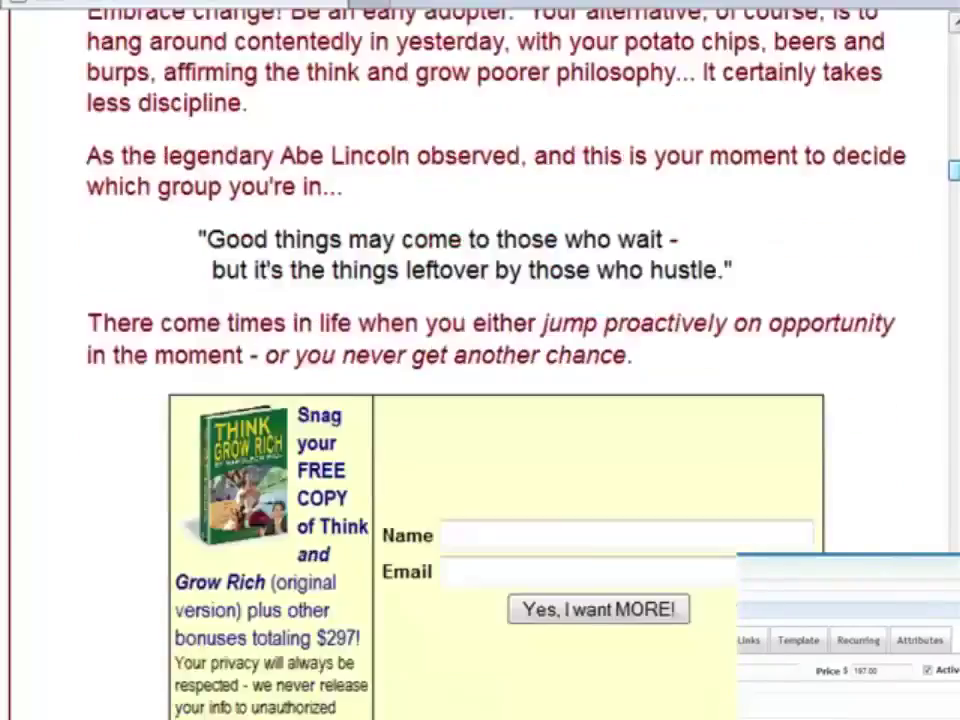
{"action": "scroll", "coordinate": [480, 360], "scroll_direction": "down", "scroll_amount": 8}
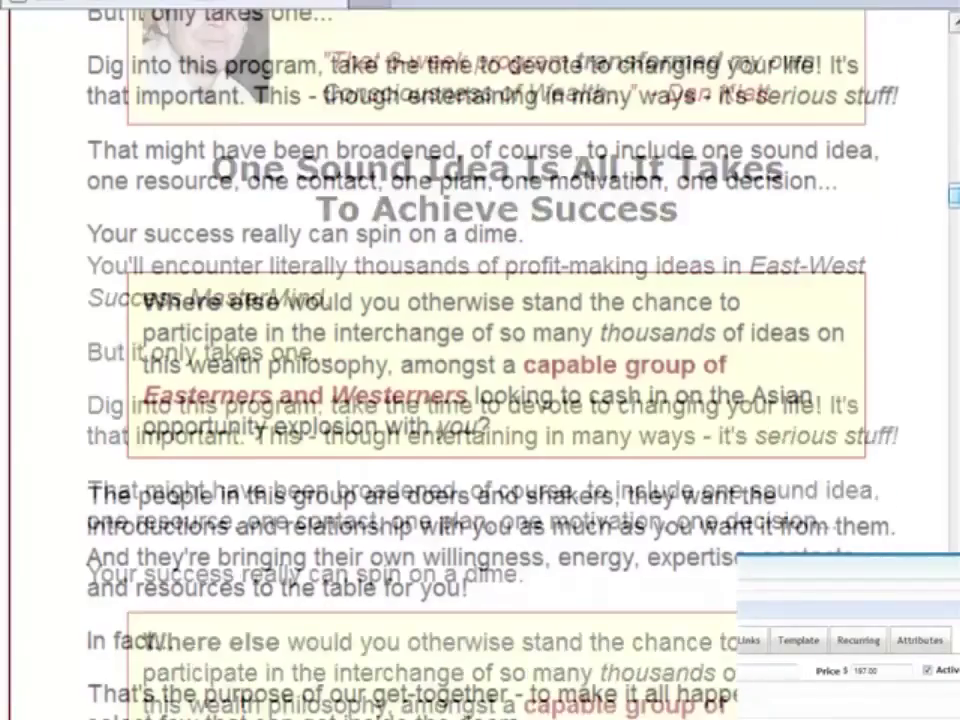
{"action": "scroll", "coordinate": [480, 360], "scroll_direction": "down", "scroll_amount": 10}
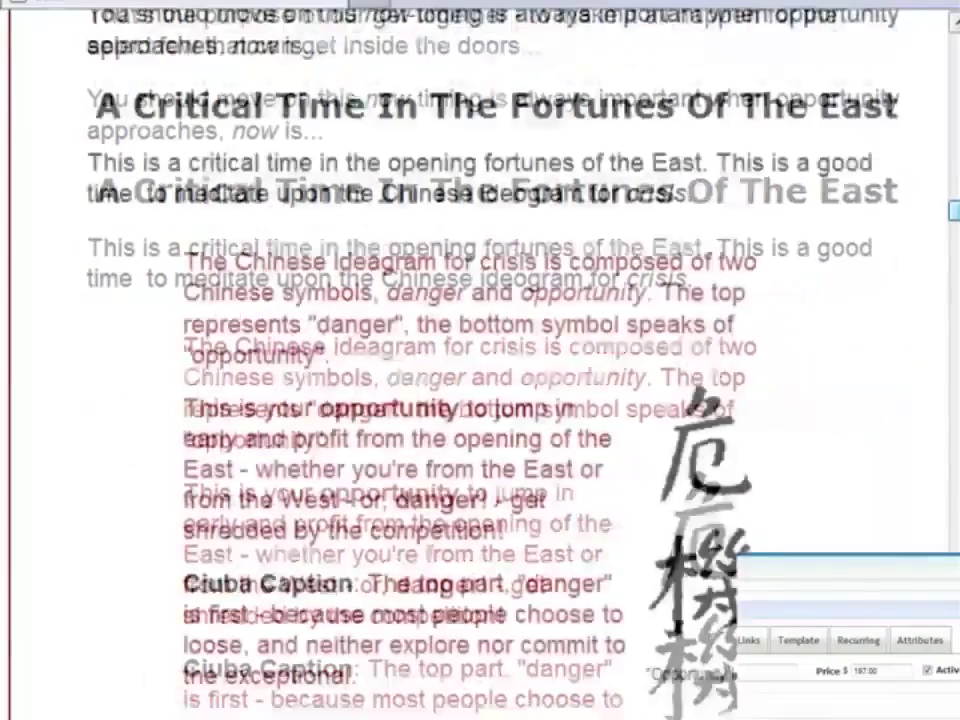
{"action": "scroll", "coordinate": [480, 360], "scroll_direction": "down", "scroll_amount": 3}
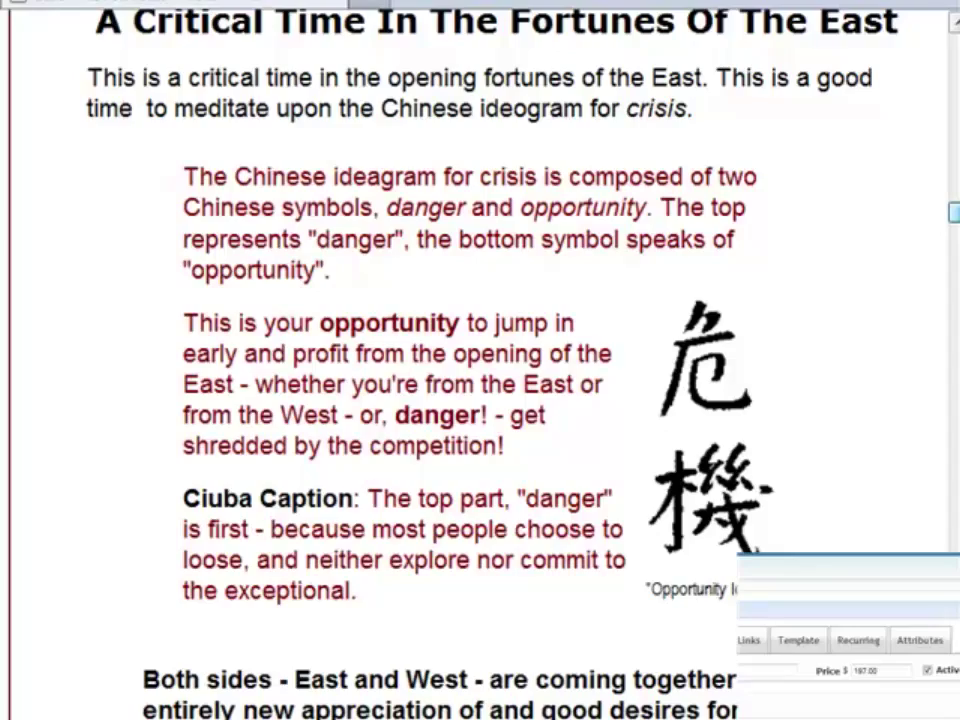
{"action": "scroll", "coordinate": [480, 400], "scroll_direction": "down", "scroll_amount": 10}
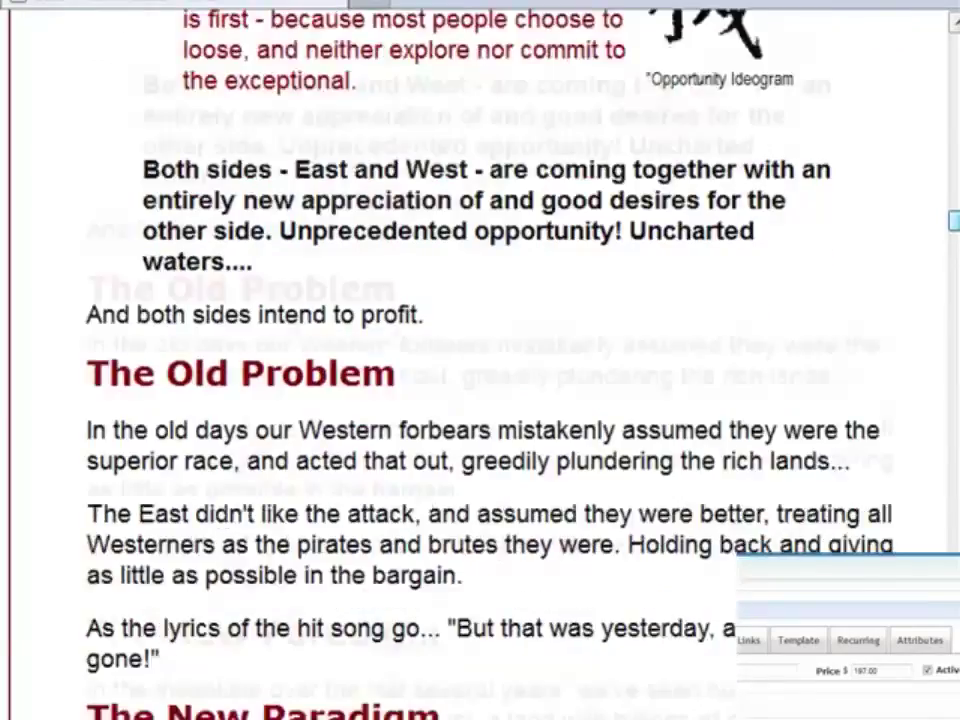
{"action": "scroll", "coordinate": [480, 360], "scroll_direction": "down", "scroll_amount": 7}
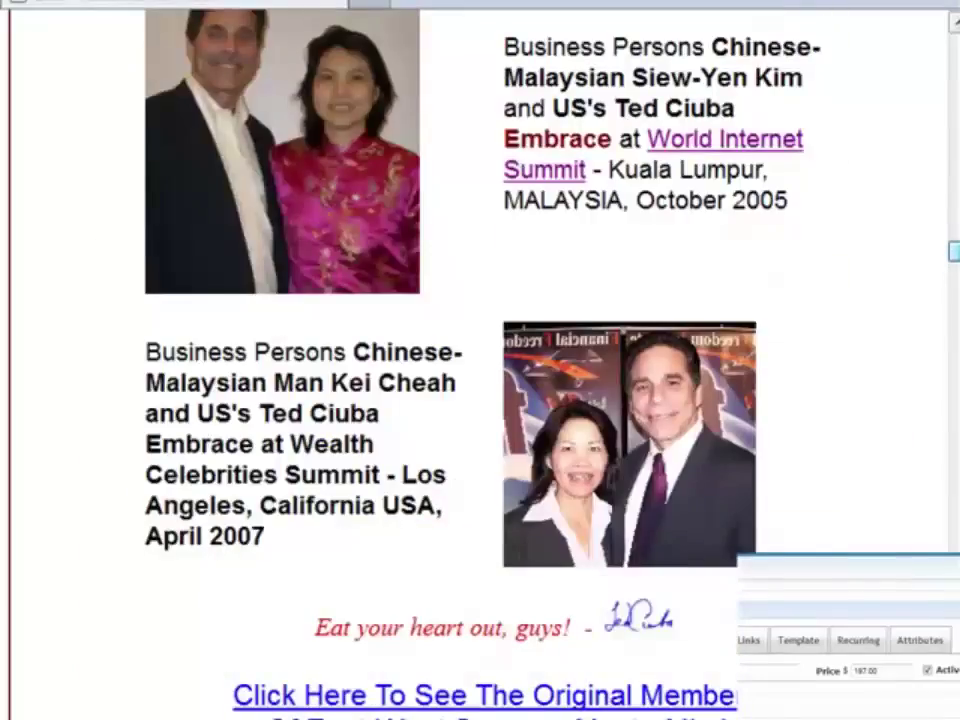
{"action": "scroll", "coordinate": [480, 360], "scroll_direction": "up", "scroll_amount": 4}
{"action": "scroll", "coordinate": [480, 360], "scroll_direction": "down", "scroll_amount": 2}
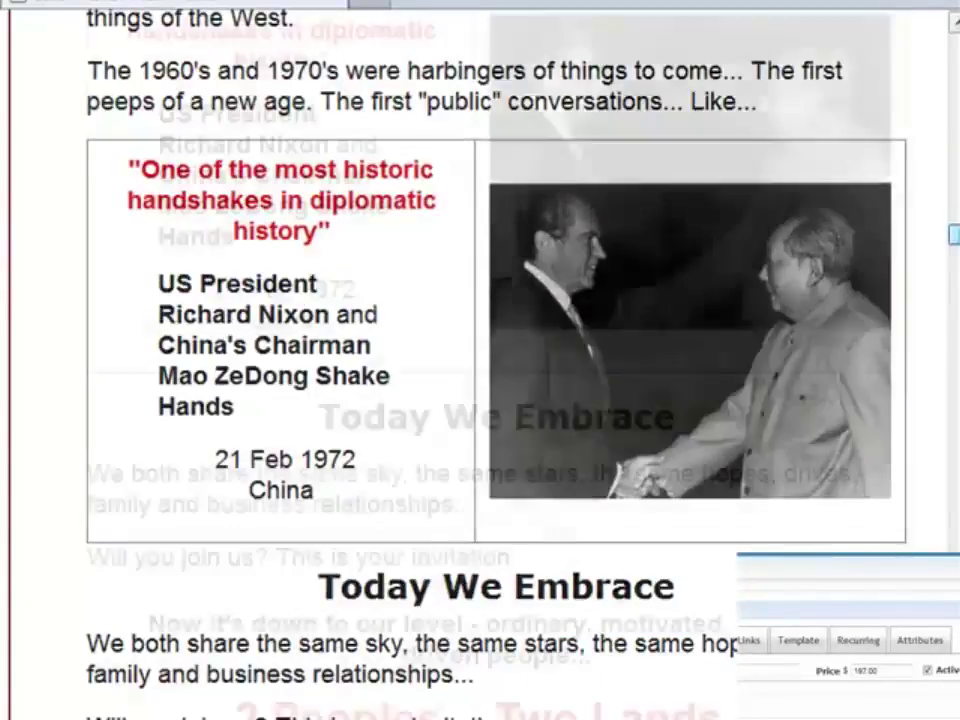
{"action": "scroll", "coordinate": [480, 360], "scroll_direction": "down", "scroll_amount": 15}
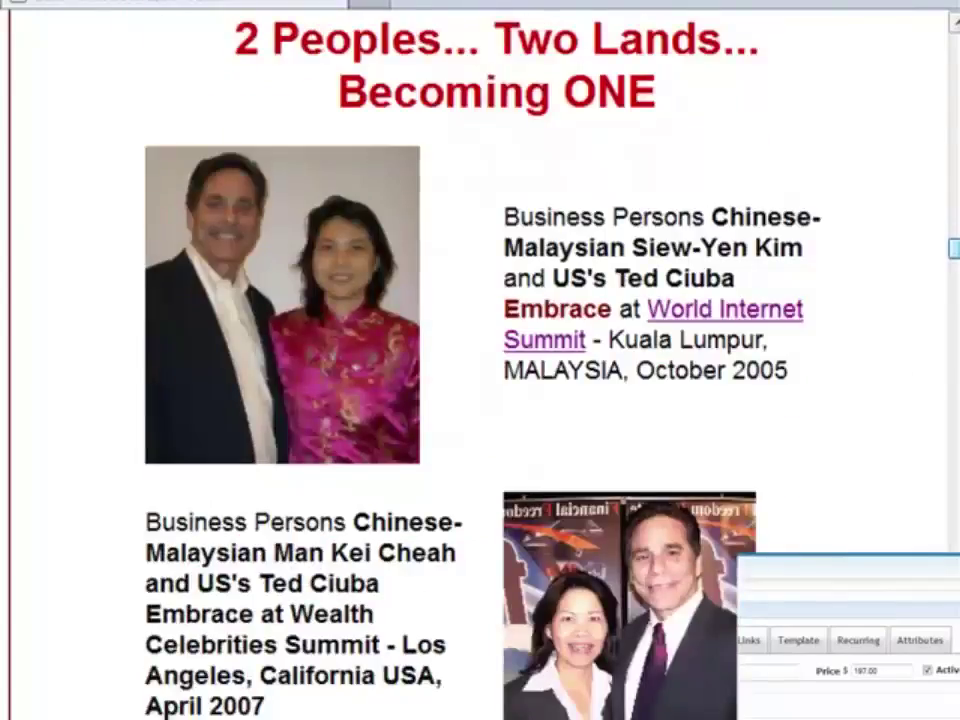
{"action": "scroll", "coordinate": [480, 360], "scroll_direction": "down", "scroll_amount": 4}
{"action": "scroll", "coordinate": [480, 360], "scroll_direction": "down", "scroll_amount": 10}
{"action": "scroll", "coordinate": [480, 360], "scroll_direction": "down", "scroll_amount": 20}
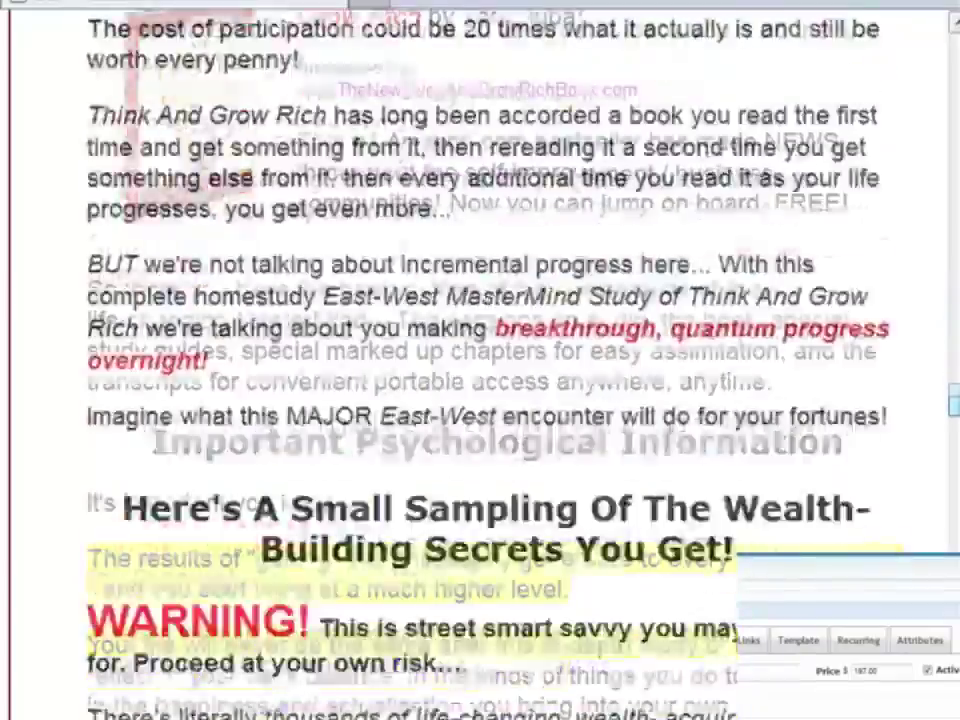
{"action": "scroll", "coordinate": [480, 360], "scroll_direction": "down", "scroll_amount": 20}
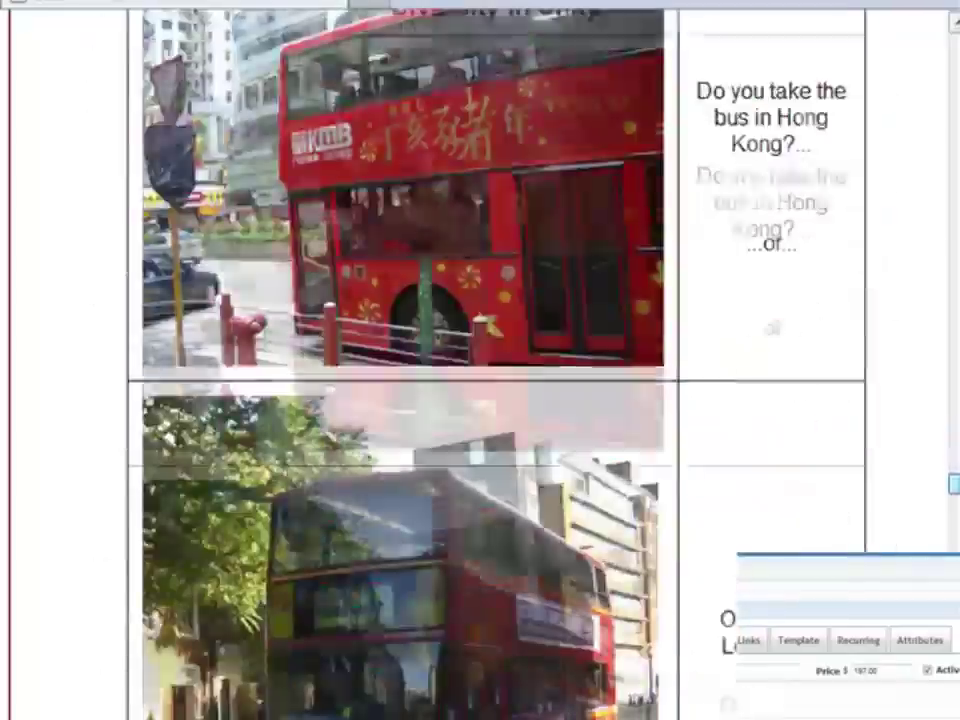
{"action": "scroll", "coordinate": [480, 360], "scroll_direction": "up", "scroll_amount": 6}
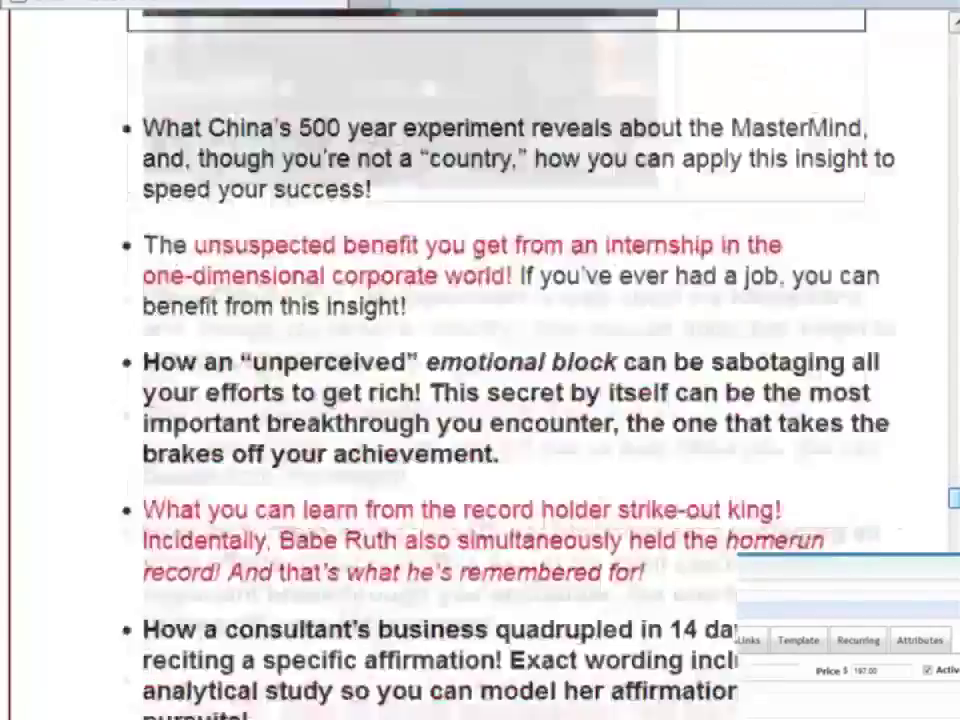
{"action": "scroll", "coordinate": [480, 360], "scroll_direction": "down", "scroll_amount": 20}
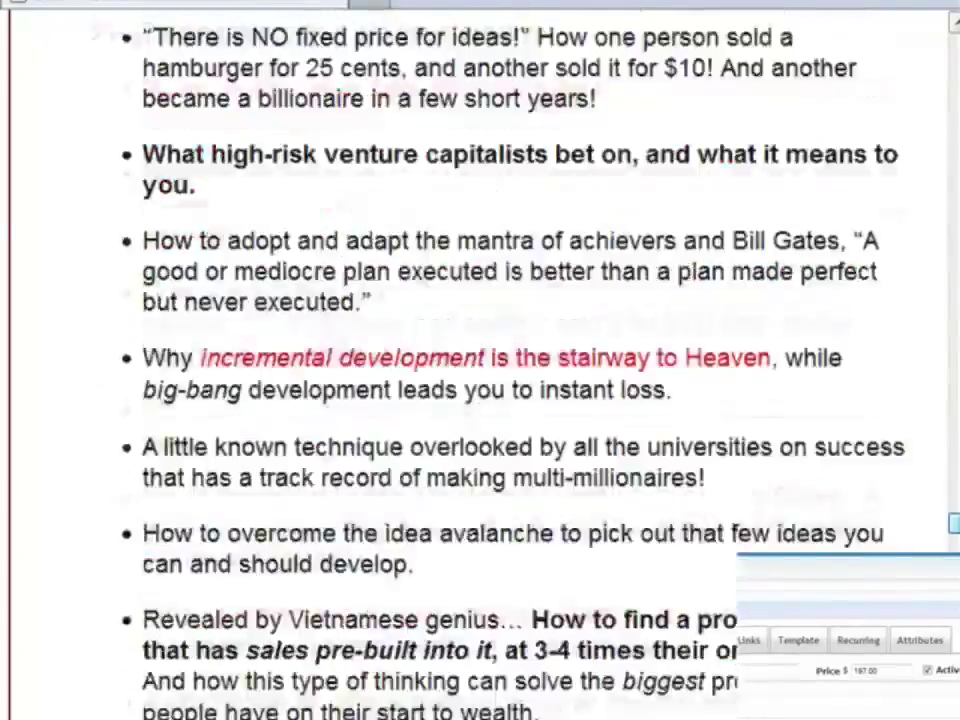
{"action": "scroll", "coordinate": [480, 360], "scroll_direction": "down", "scroll_amount": 20}
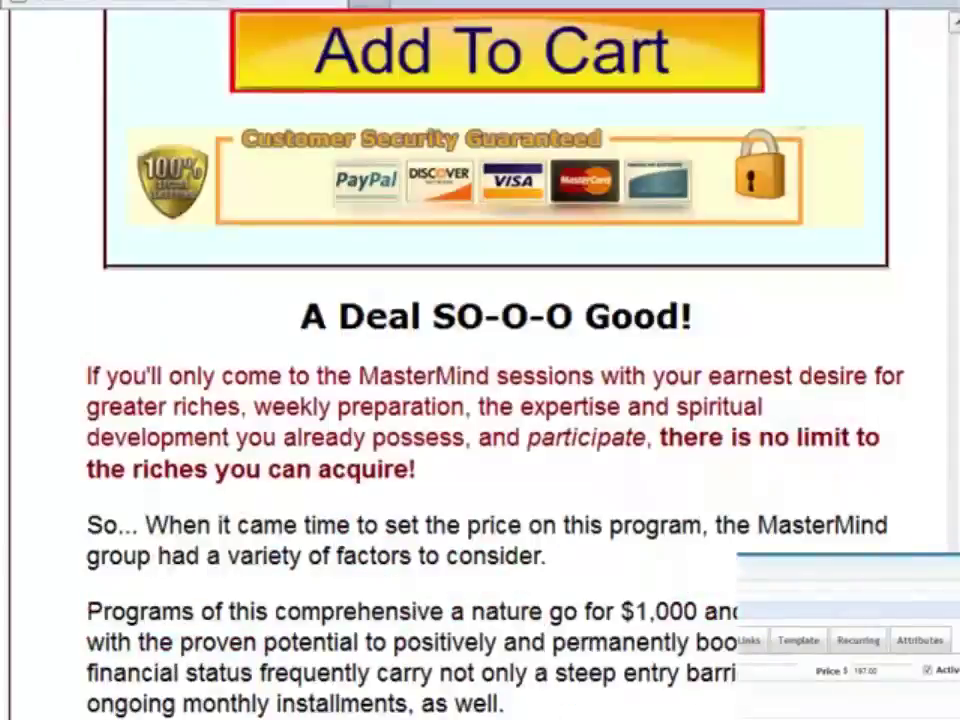
{"action": "scroll", "coordinate": [480, 360], "scroll_direction": "up", "scroll_amount": 4}
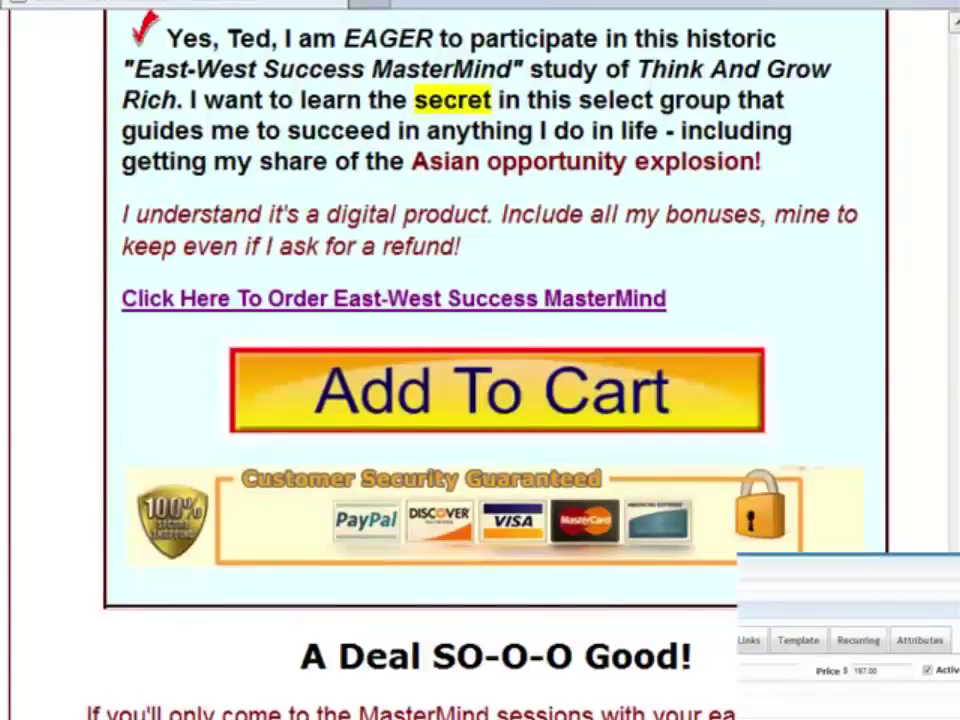
{"action": "scroll", "coordinate": [480, 360], "scroll_direction": "up", "scroll_amount": 1}
{"action": "scroll", "coordinate": [530, 395], "scroll_direction": "up", "scroll_amount": 1}
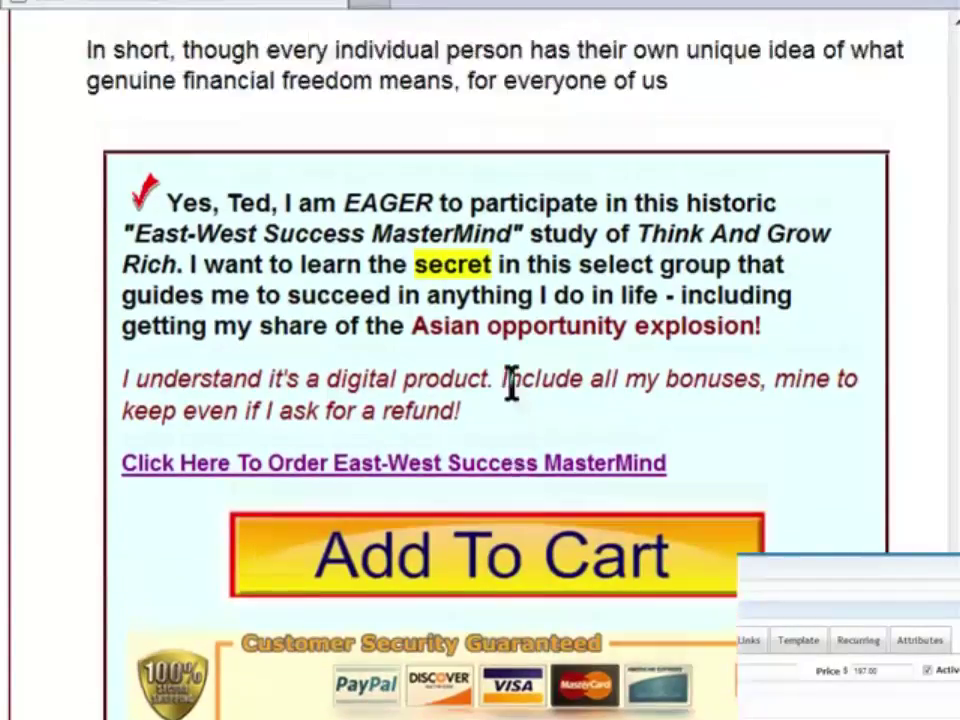
{"action": "scroll", "coordinate": [470, 360], "scroll_direction": "down", "scroll_amount": 1}
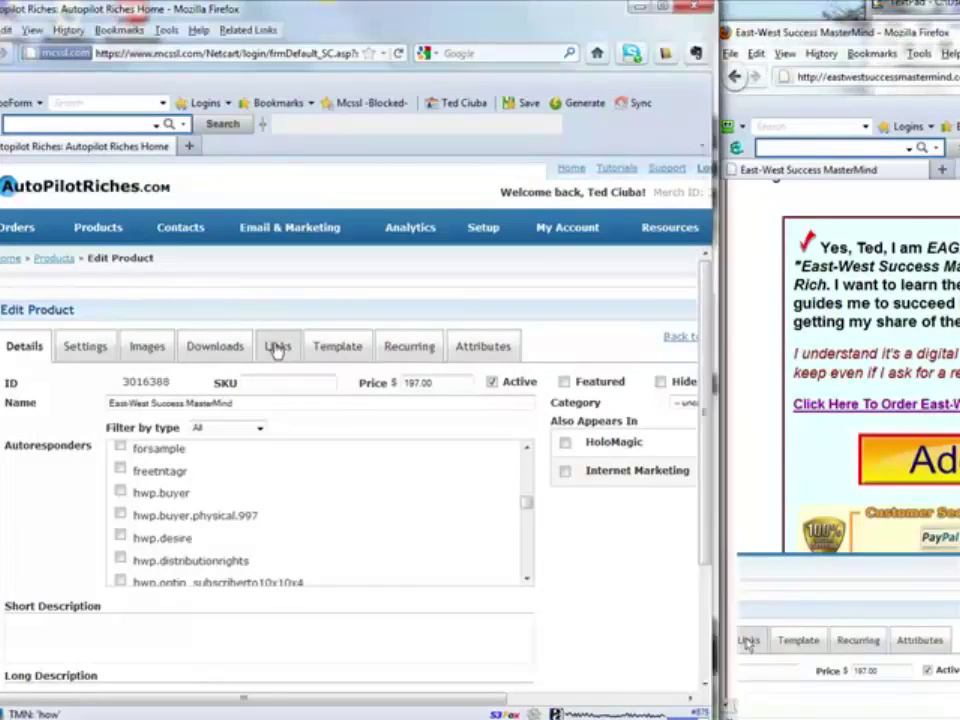
Select the product's full 1 Step Checkout URL from its Links settings, then return to Details
{"action": "left_click", "coordinate": [278, 348]}
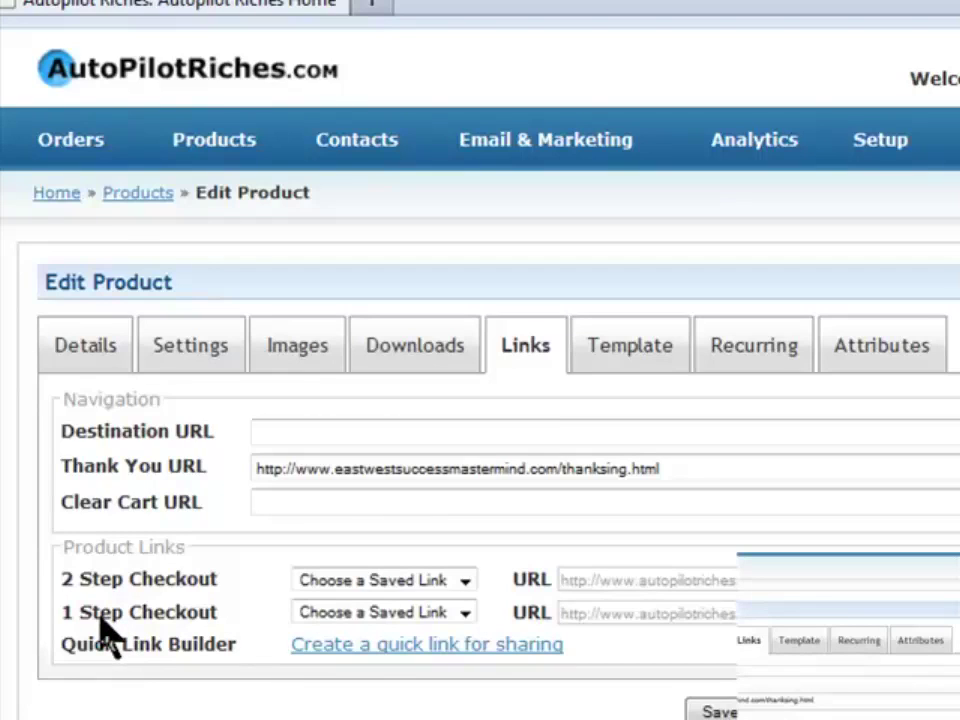
{"action": "triple_click", "coordinate": [565, 613]}
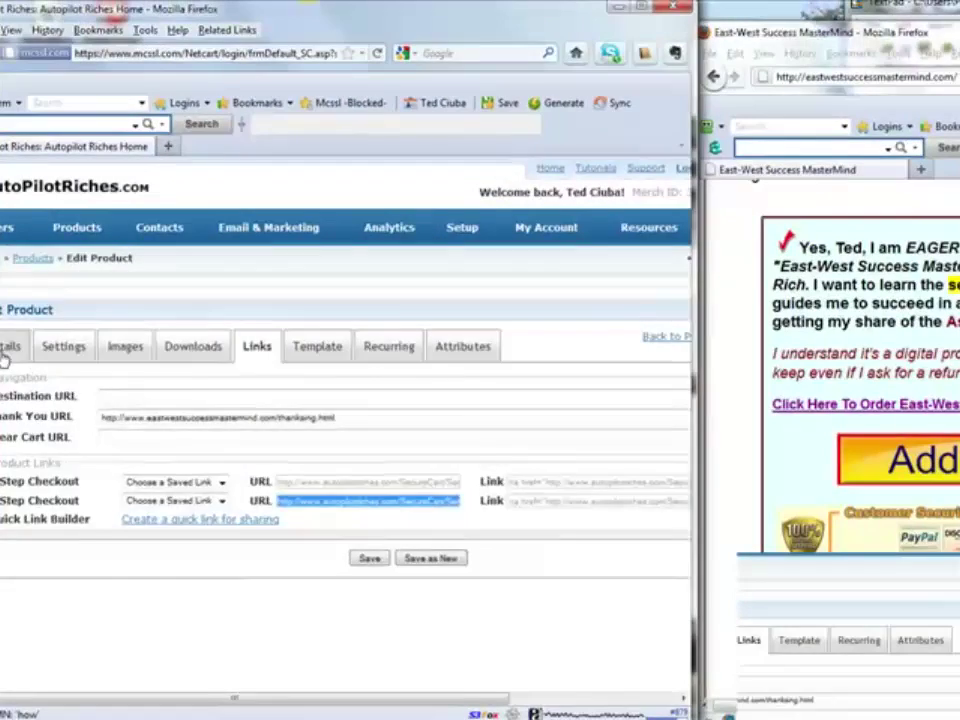
{"action": "left_click", "coordinate": [8, 350]}
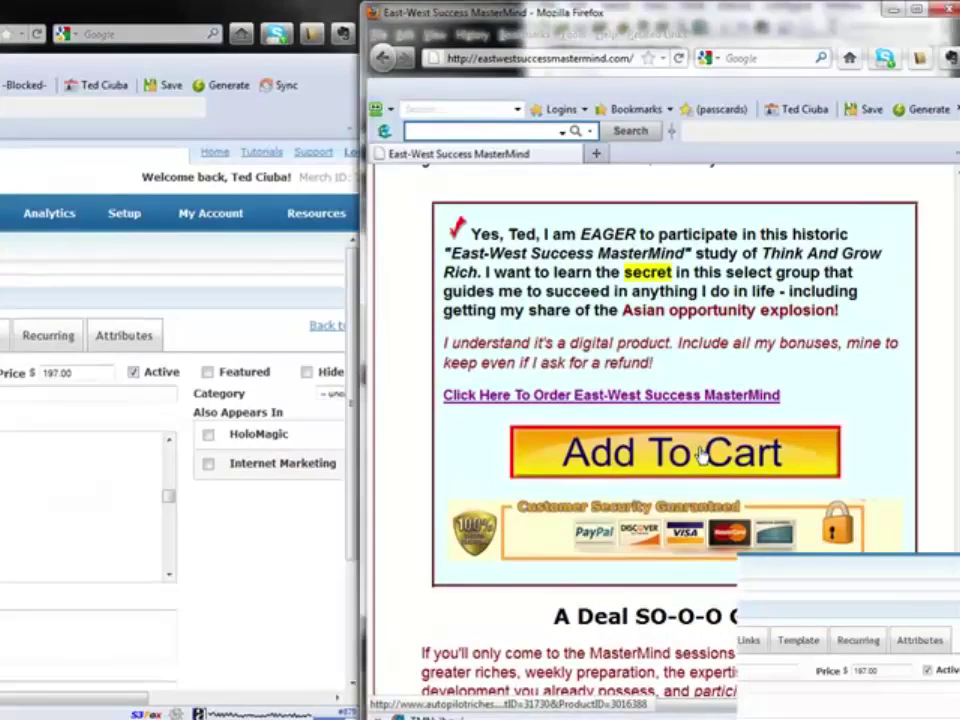
Add the MasterMind product to the cart and review the $197.00 Parthenon Marketing checkout form
{"action": "left_click", "coordinate": [703, 455]}
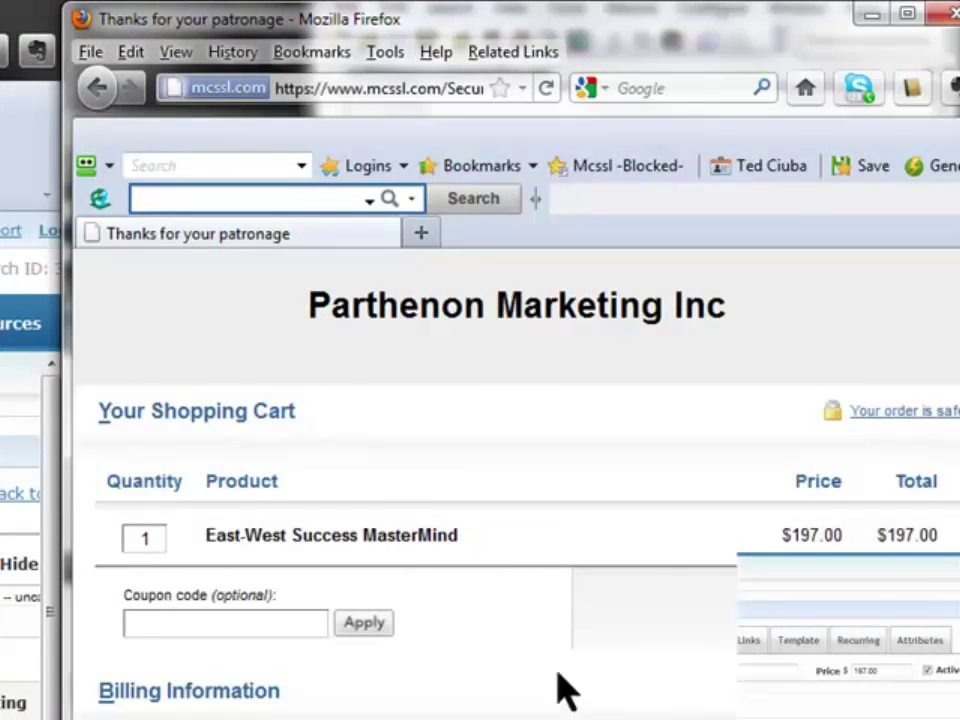
{"action": "scroll", "coordinate": [727, 533], "scroll_direction": "down", "scroll_amount": 3}
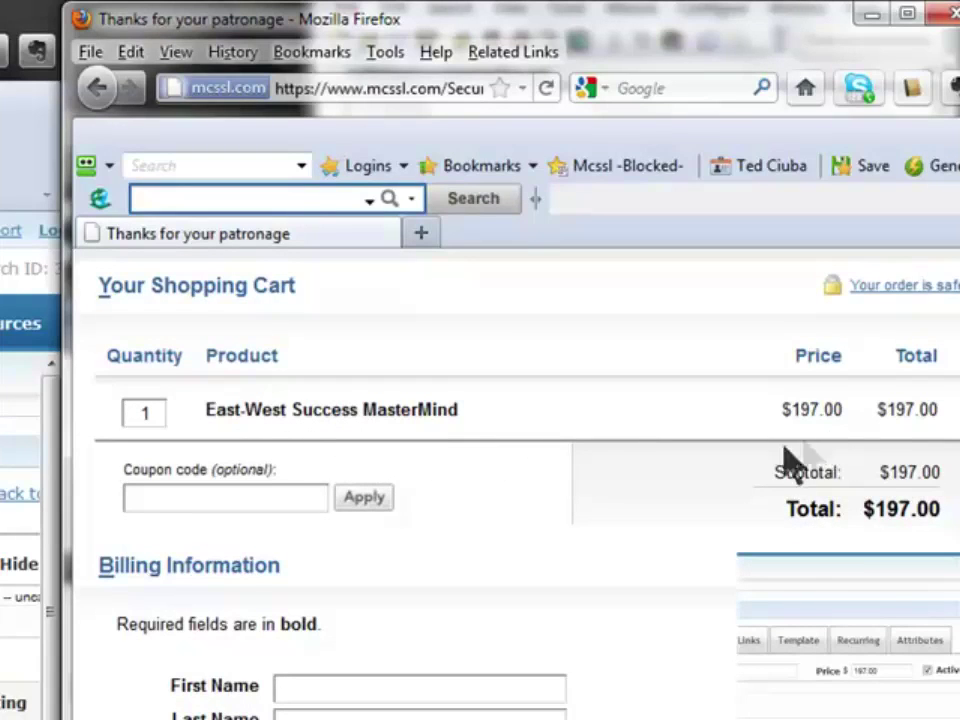
{"action": "scroll", "coordinate": [522, 555], "scroll_direction": "down", "scroll_amount": 5}
{"action": "scroll", "coordinate": [521, 555], "scroll_direction": "up", "scroll_amount": 4}
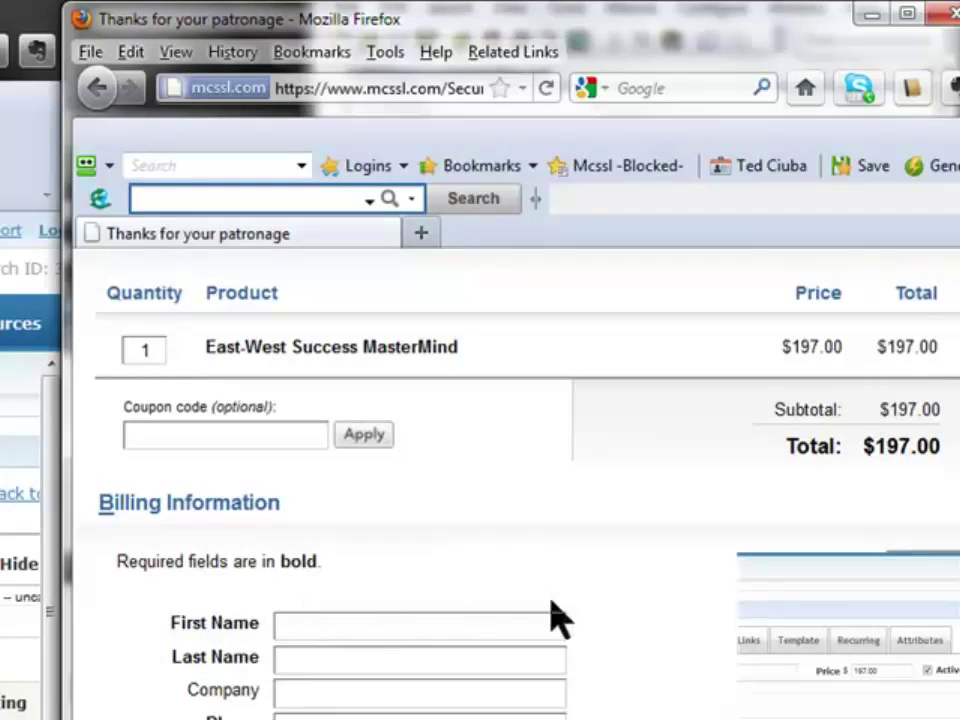
{"action": "scroll", "coordinate": [373, 626], "scroll_direction": "down", "scroll_amount": 2}
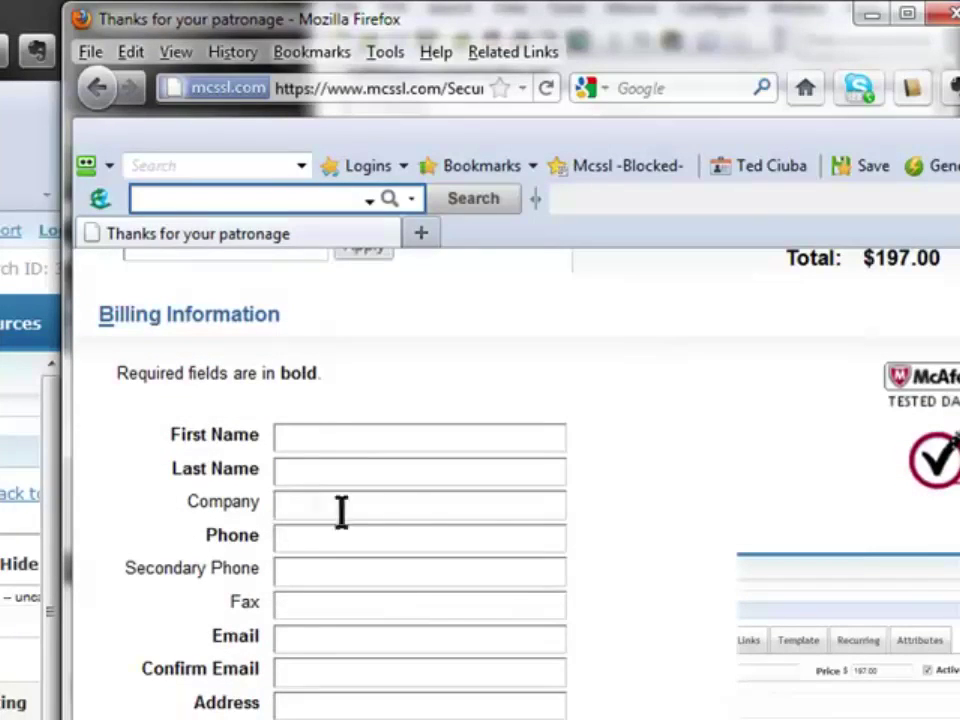
{"action": "scroll", "coordinate": [647, 546], "scroll_direction": "down", "scroll_amount": 3}
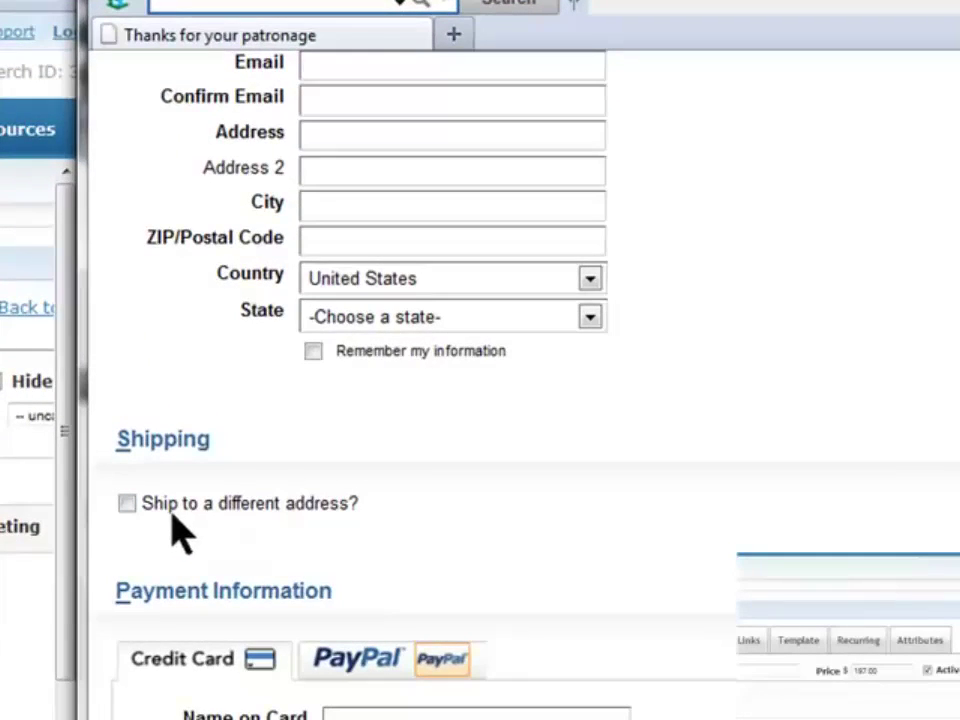
{"action": "scroll", "coordinate": [135, 515], "scroll_direction": "up", "scroll_amount": 1}
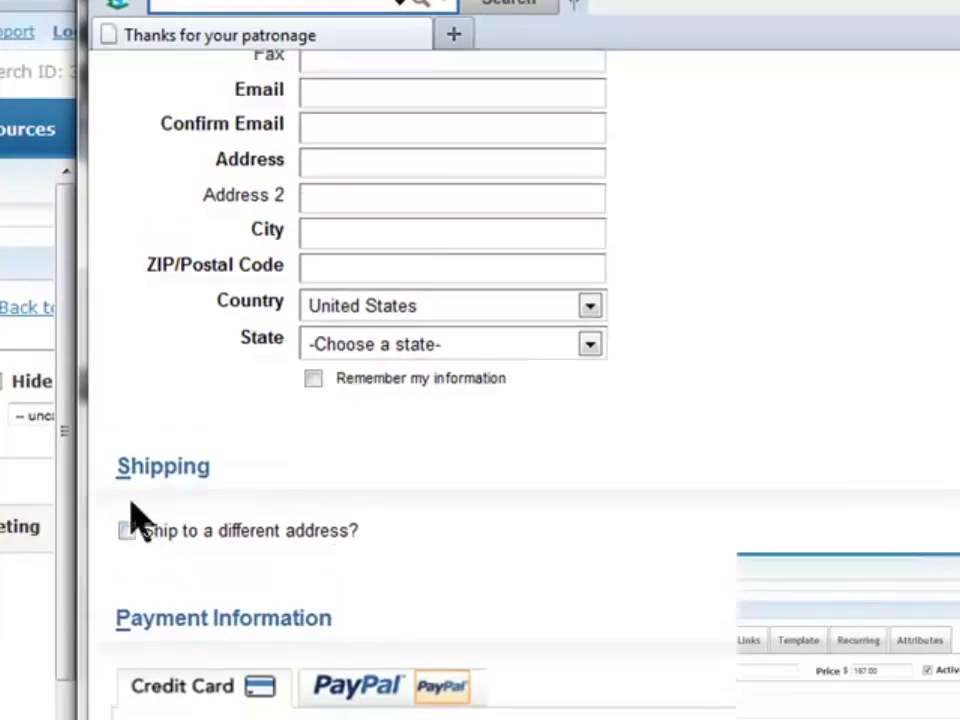
Toggle 'Ship to a different address?' on to show shipping fields, then off again
{"action": "left_click", "coordinate": [126, 569]}
{"action": "scroll", "coordinate": [128, 575], "scroll_direction": "up", "scroll_amount": 1}
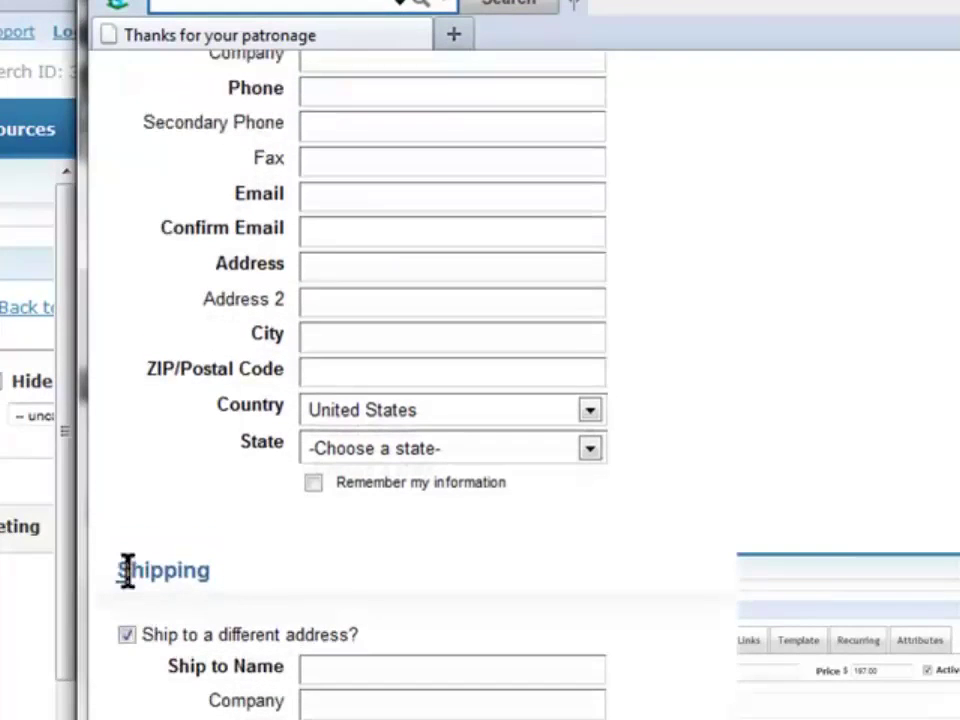
{"action": "left_click", "coordinate": [126, 635]}
{"action": "scroll", "coordinate": [150, 643], "scroll_direction": "down", "scroll_amount": 6}
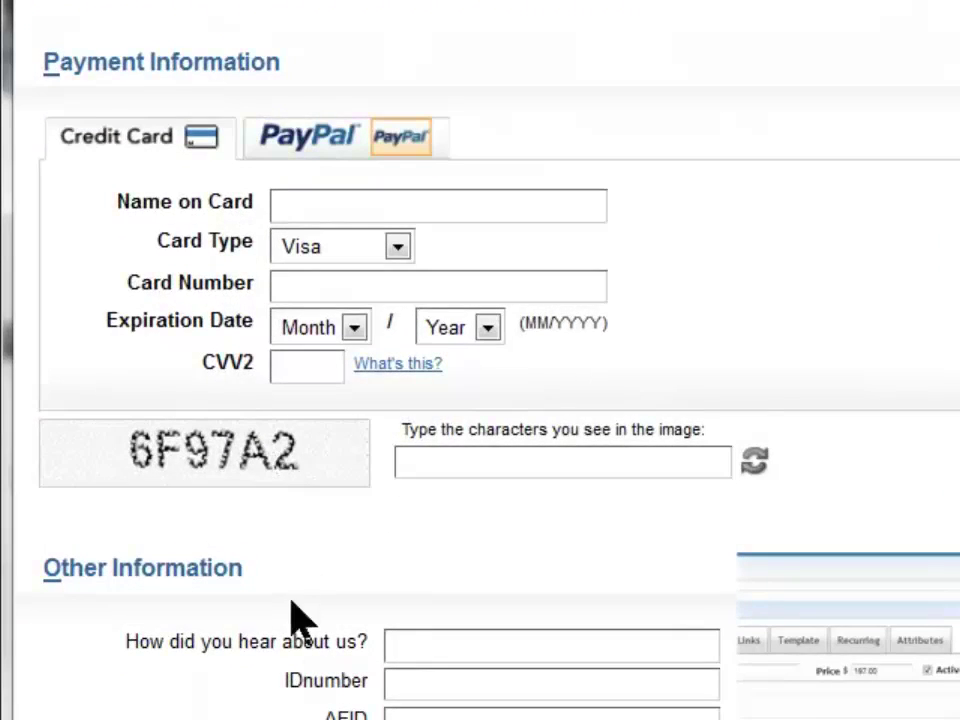
{"action": "scroll", "coordinate": [431, 671], "scroll_direction": "down", "scroll_amount": 3}
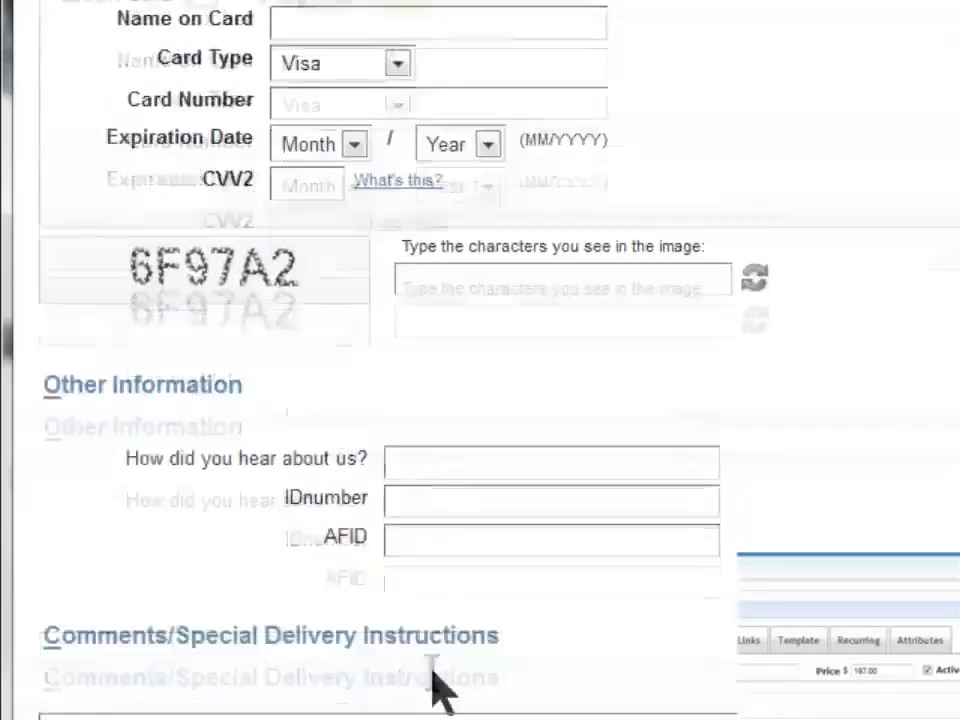
{"action": "scroll", "coordinate": [431, 671], "scroll_direction": "down", "scroll_amount": 5}
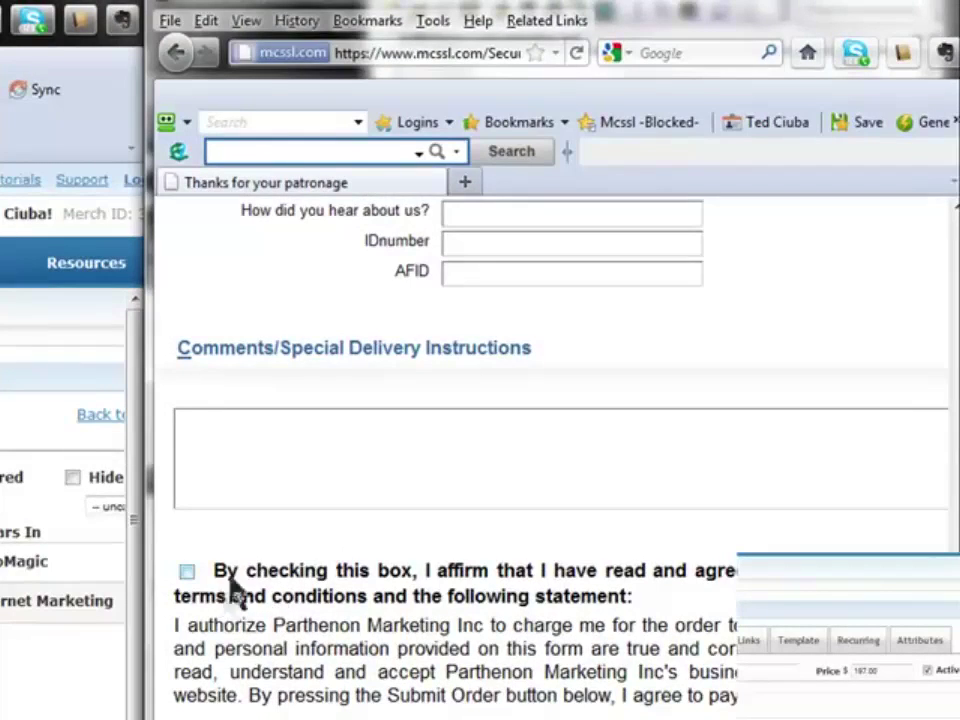
{"action": "scroll", "coordinate": [305, 497], "scroll_direction": "up", "scroll_amount": 5}
{"action": "scroll", "coordinate": [305, 497], "scroll_direction": "up", "scroll_amount": 10}
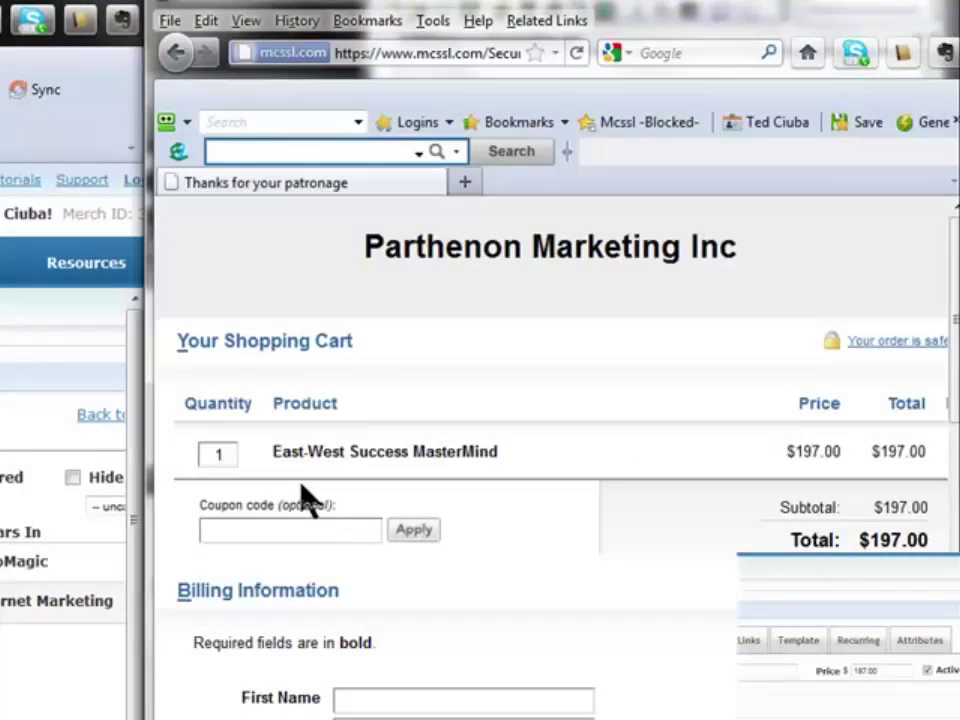
{"action": "scroll", "coordinate": [302, 498], "scroll_direction": "down", "scroll_amount": 1}
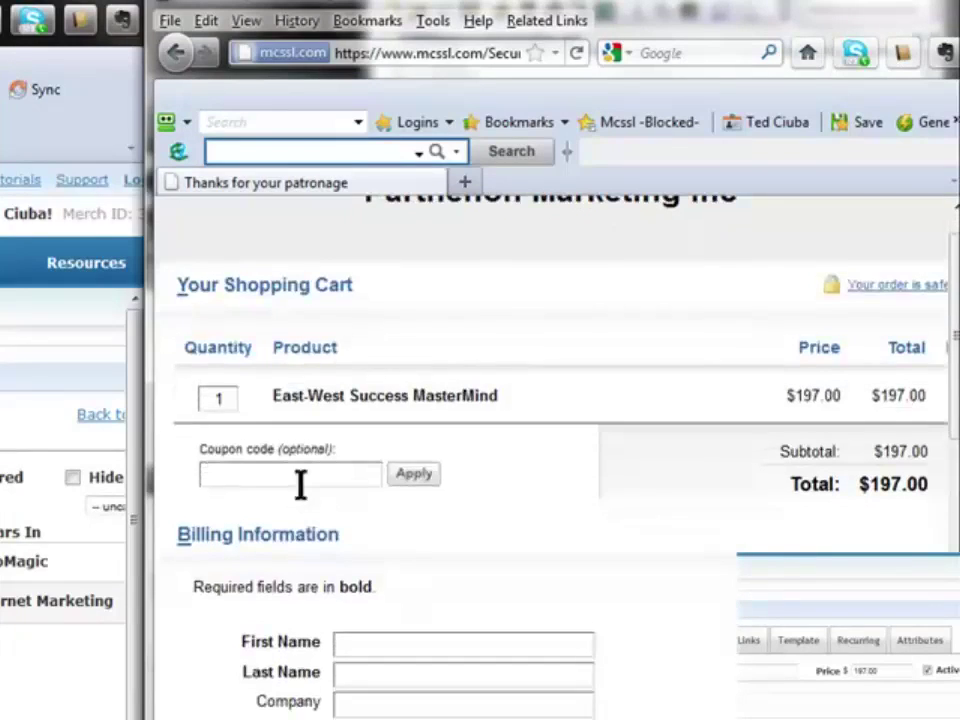
{"action": "scroll", "coordinate": [300, 495], "scroll_direction": "up", "scroll_amount": 1}
{"action": "scroll", "coordinate": [300, 490], "scroll_direction": "down", "scroll_amount": 1}
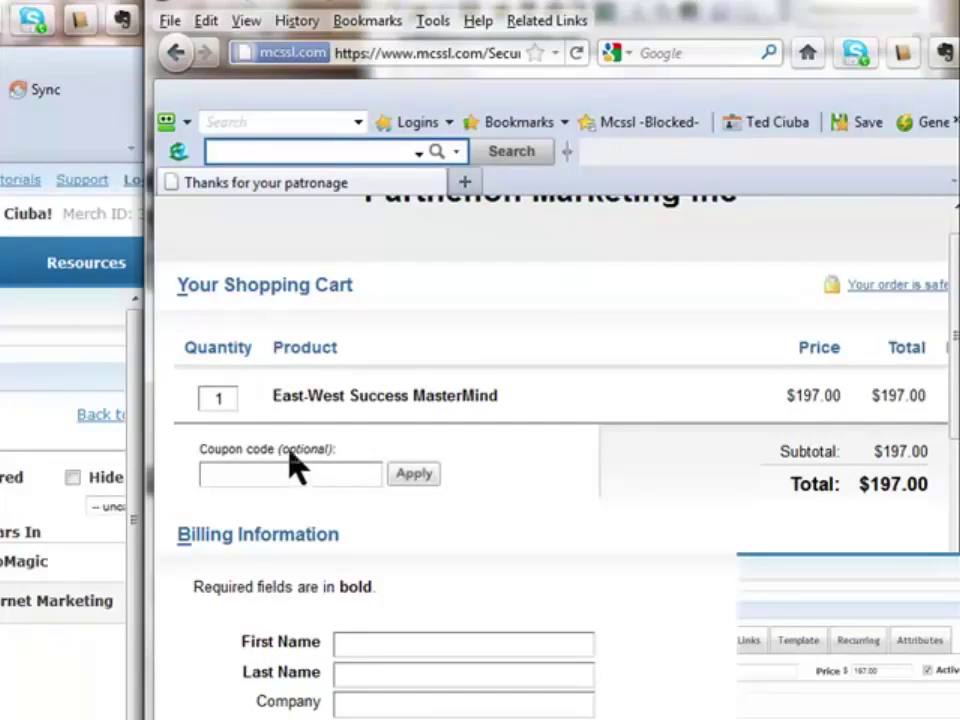
{"action": "scroll", "coordinate": [291, 458], "scroll_direction": "down", "scroll_amount": 20}
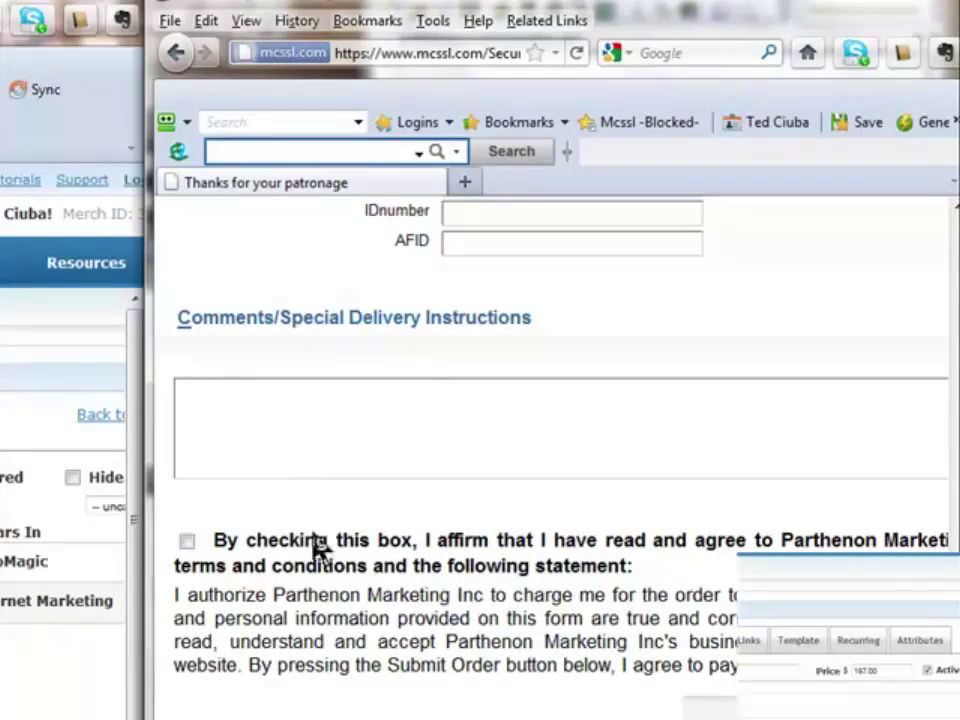
{"action": "scroll", "coordinate": [291, 580], "scroll_direction": "up", "scroll_amount": 1}
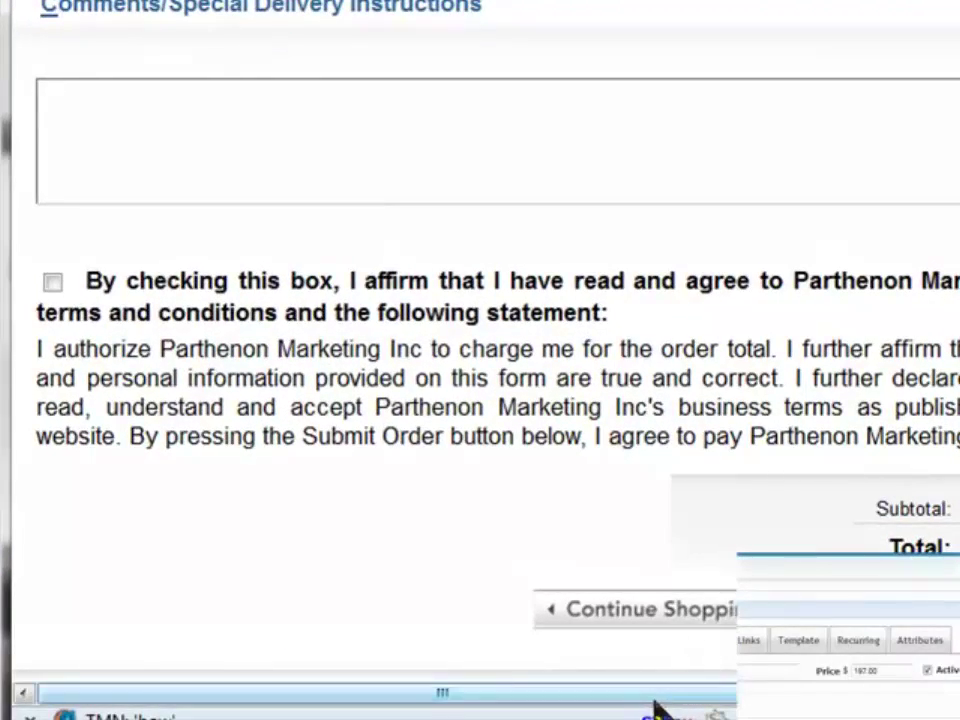
{"action": "left_click_drag", "start_coordinate": [655, 700], "coordinate": [780, 700]}
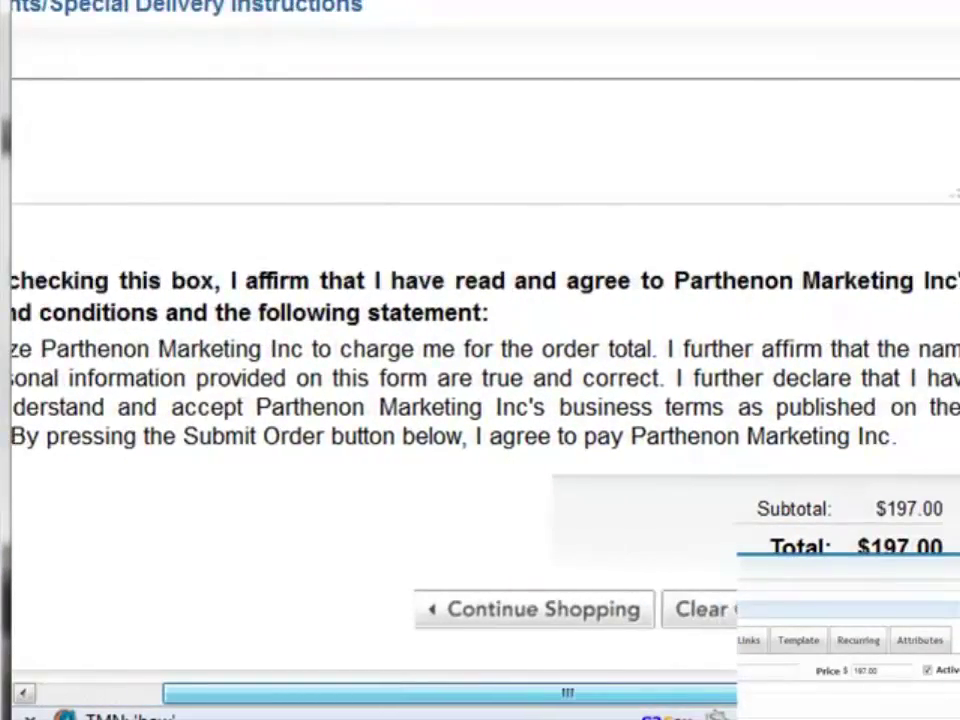
{"action": "left_click_drag", "start_coordinate": [535, 694], "coordinate": [407, 694]}
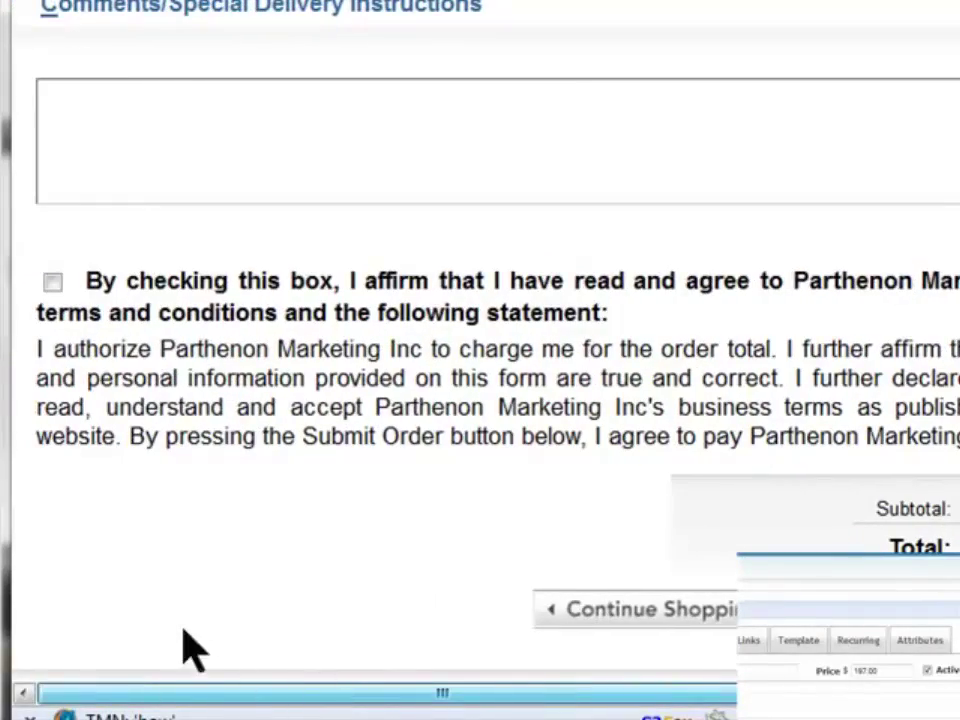
{"action": "scroll", "coordinate": [338, 225], "scroll_direction": "up", "scroll_amount": 2}
{"action": "scroll", "coordinate": [338, 225], "scroll_direction": "up", "scroll_amount": 10}
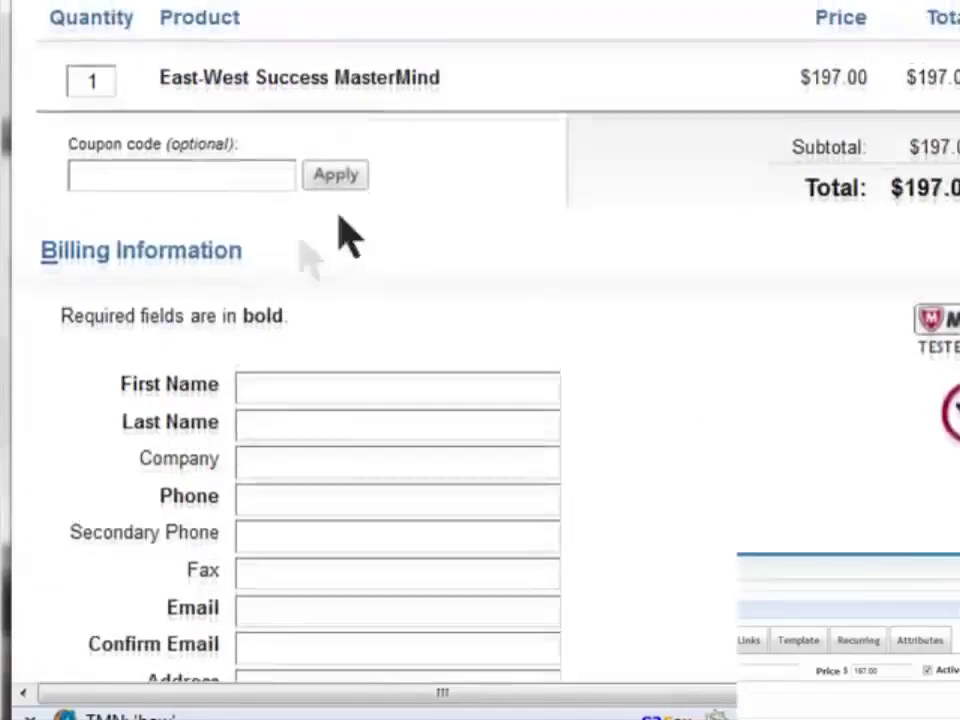